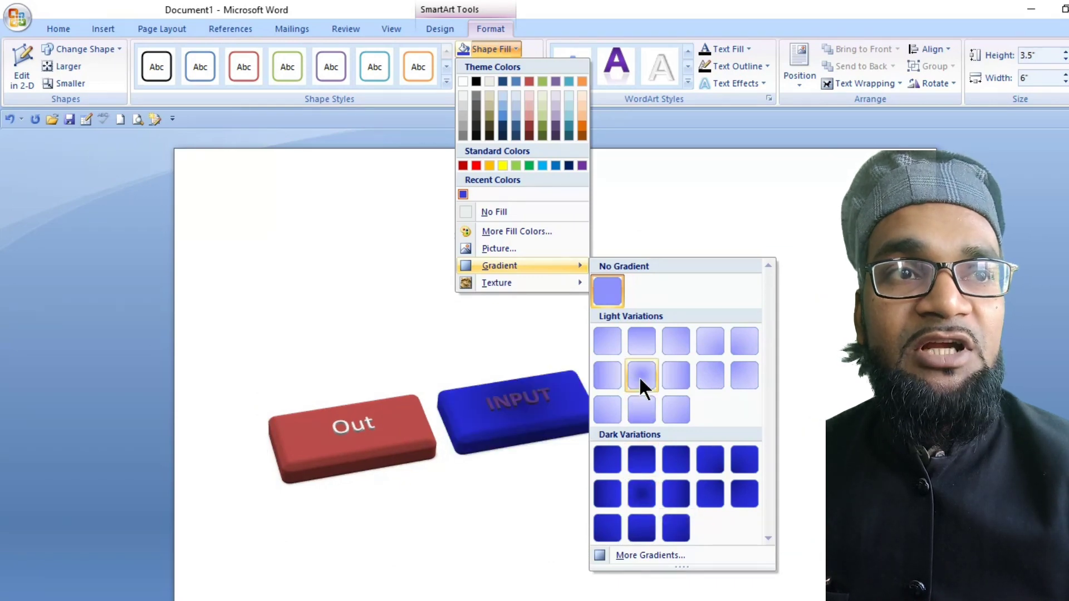
# - Fill the INPUT shape with the crumpled brown paper texture and look over its outline weight and dash options
pyautogui.moveTo(495, 282)
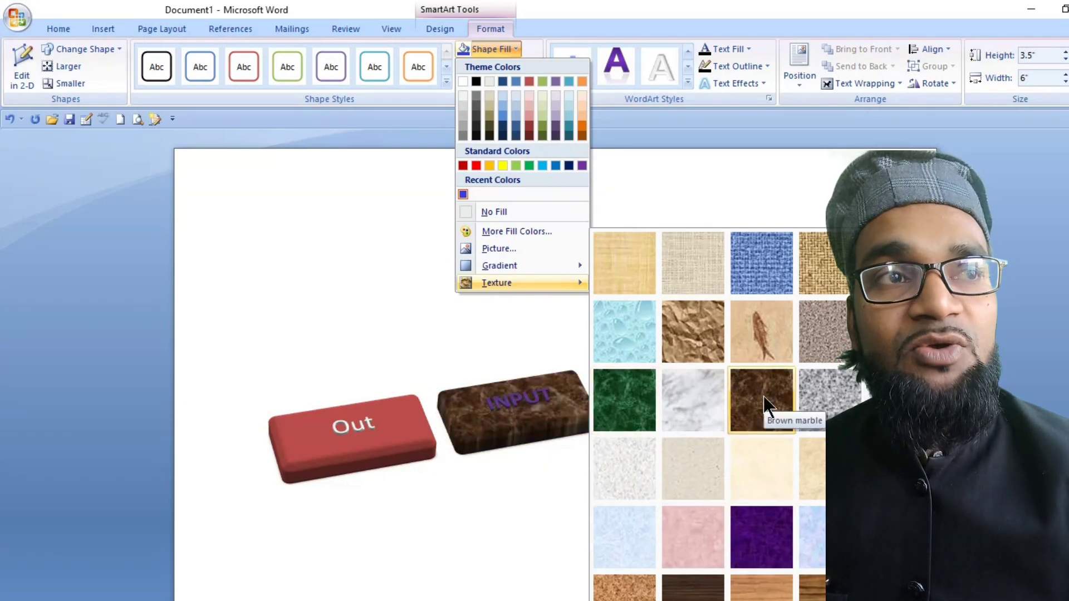
pyautogui.click(702, 327)
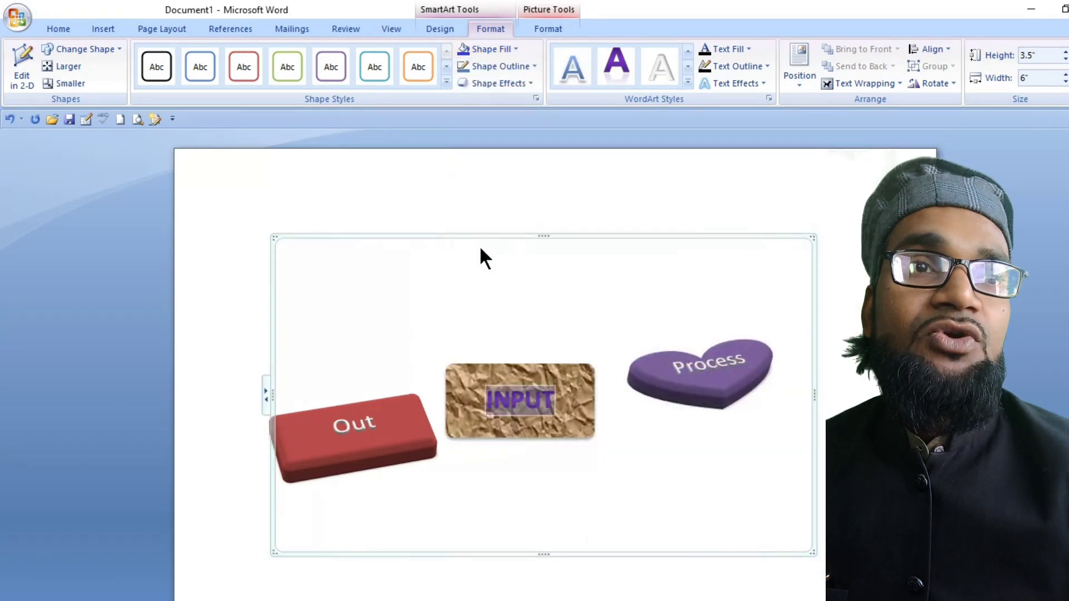
pyautogui.click(532, 67)
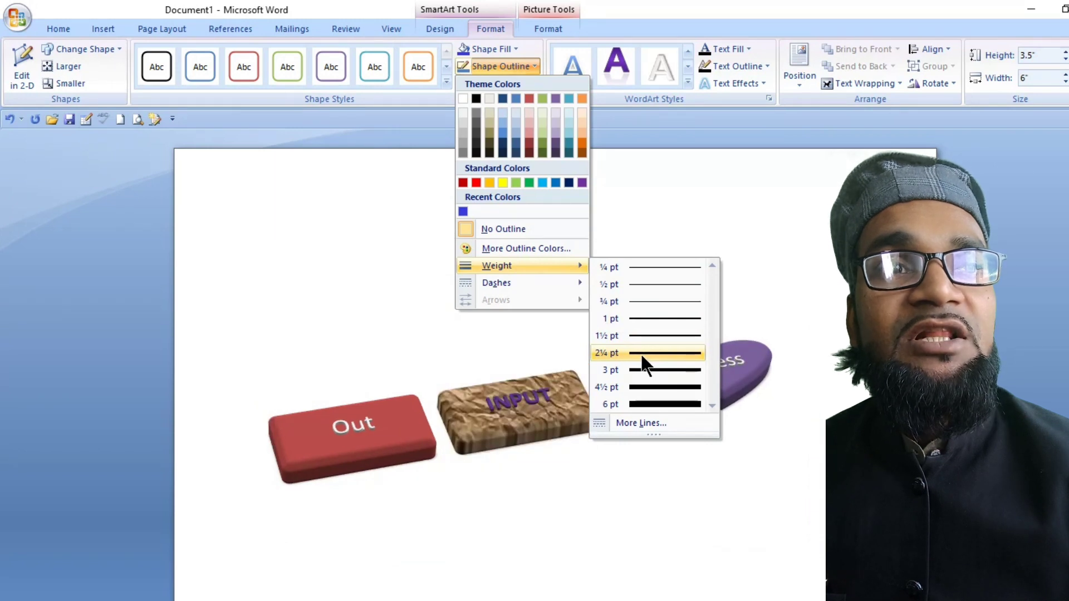
pyautogui.moveTo(562, 287)
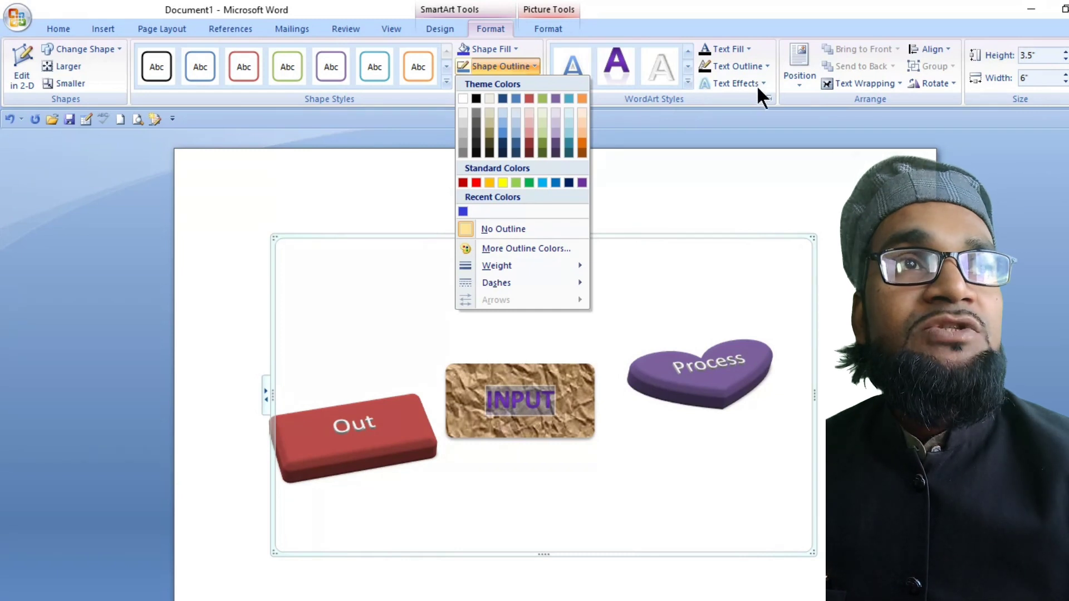
# - Set the INPUT text fill to standard yellow and look at the other text fill options
pyautogui.click(748, 49)
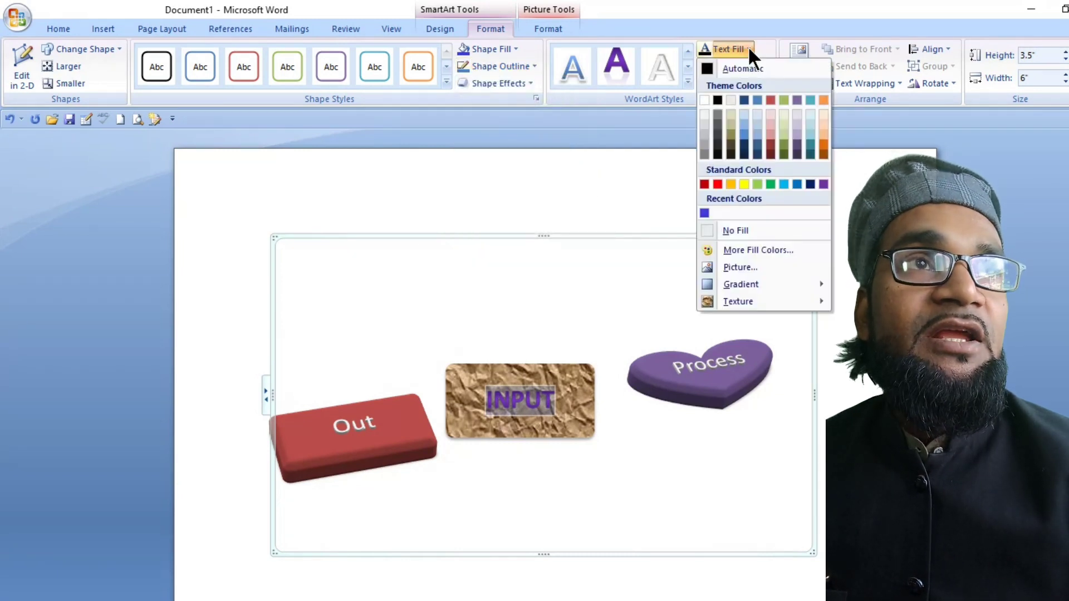
pyautogui.click(746, 184)
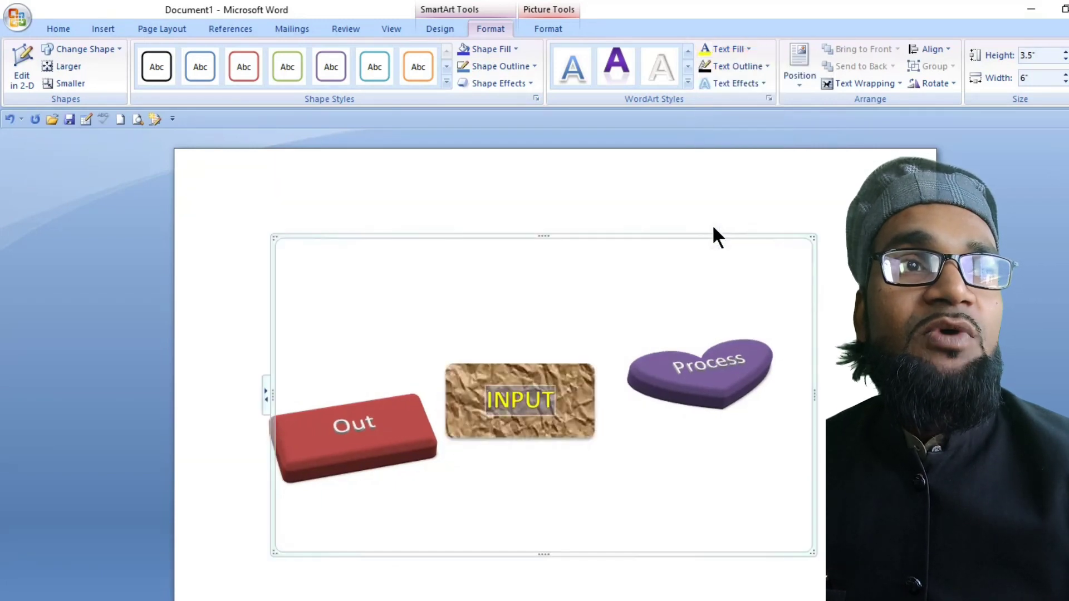
pyautogui.click(741, 48)
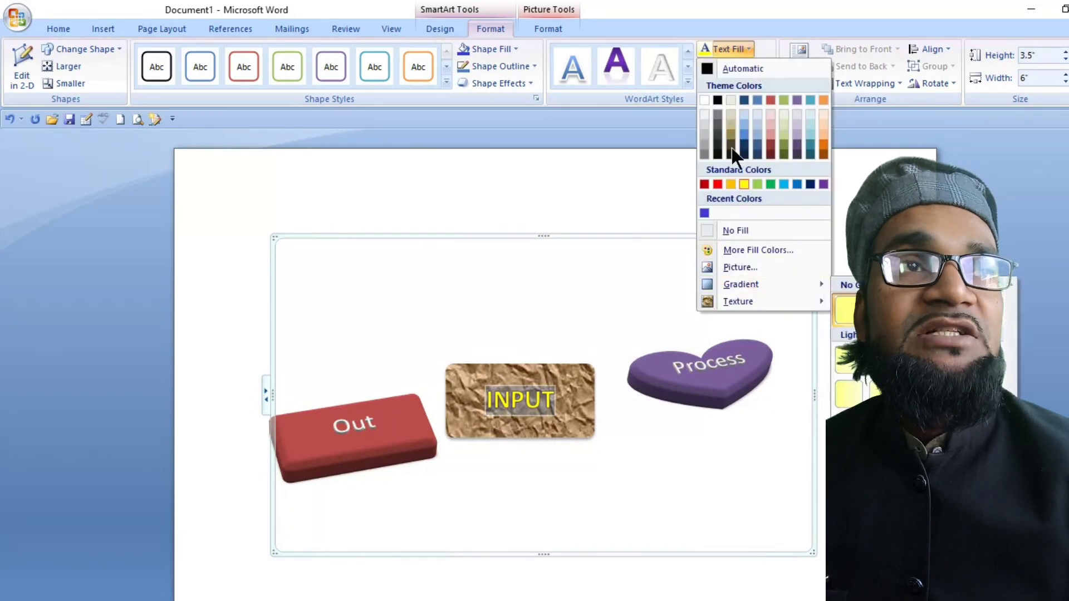
pyautogui.click(752, 49)
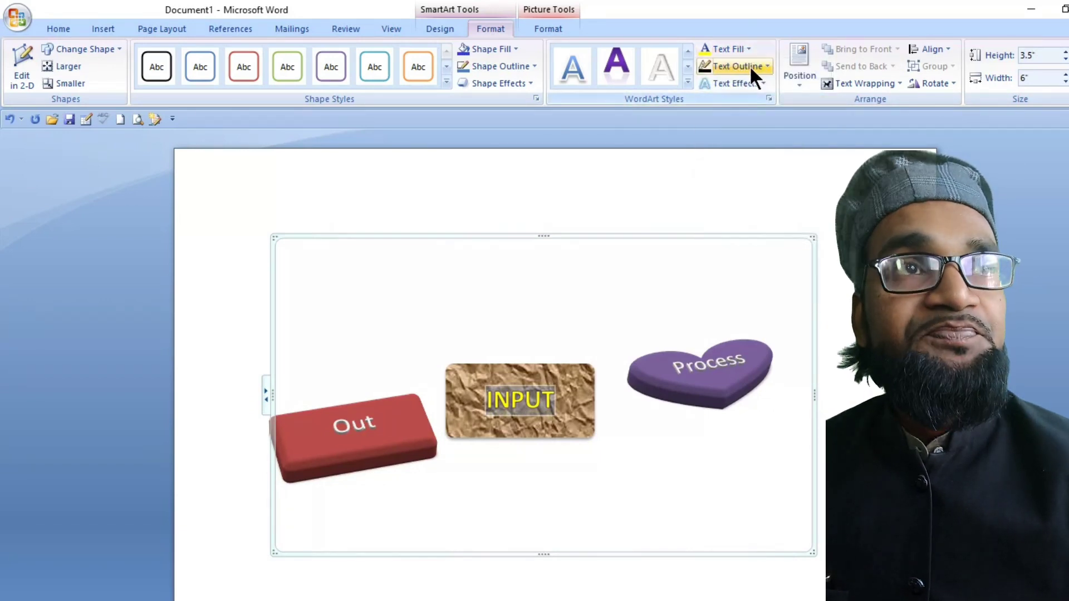
# - Examine the INPUT text's outline and effect options, including bevels, plus the graphic's position, text wrapping and picture formatting options
pyautogui.click(767, 66)
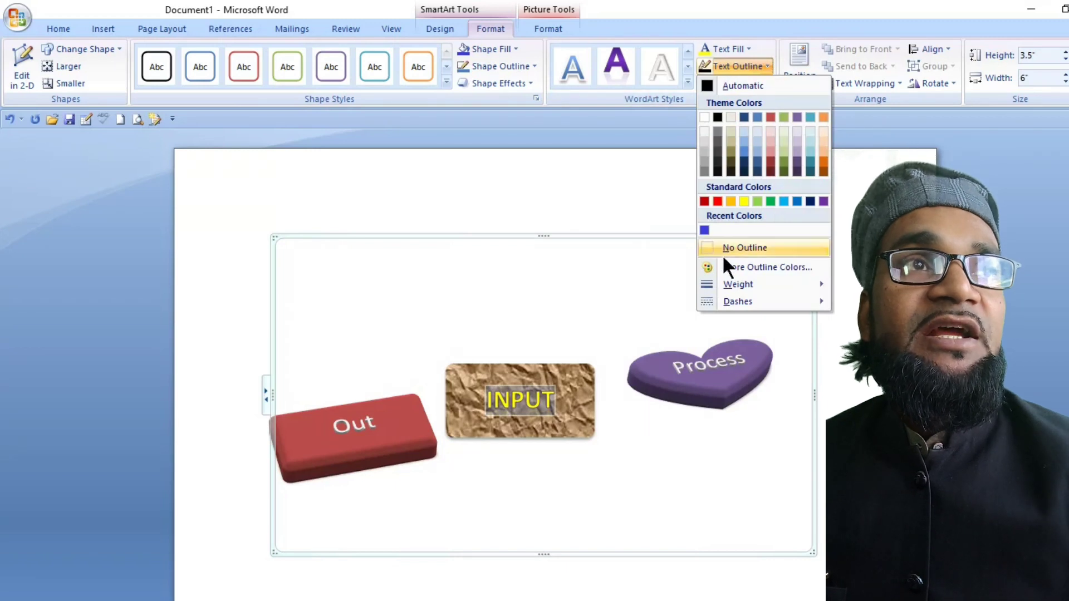
pyautogui.moveTo(776, 285)
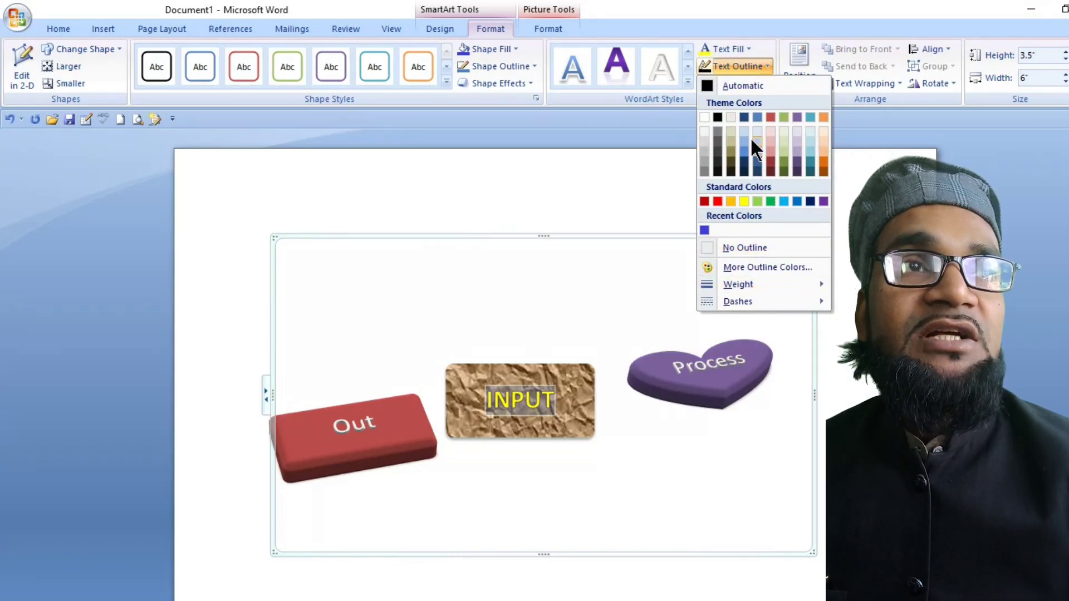
pyautogui.click(749, 48)
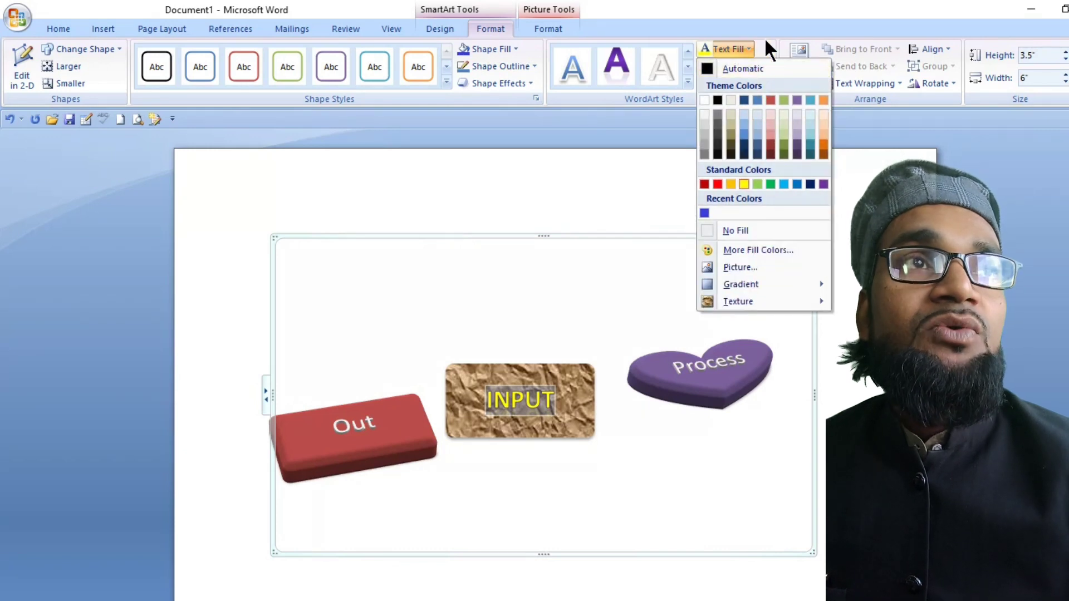
pyautogui.click(764, 38)
pyautogui.click(760, 82)
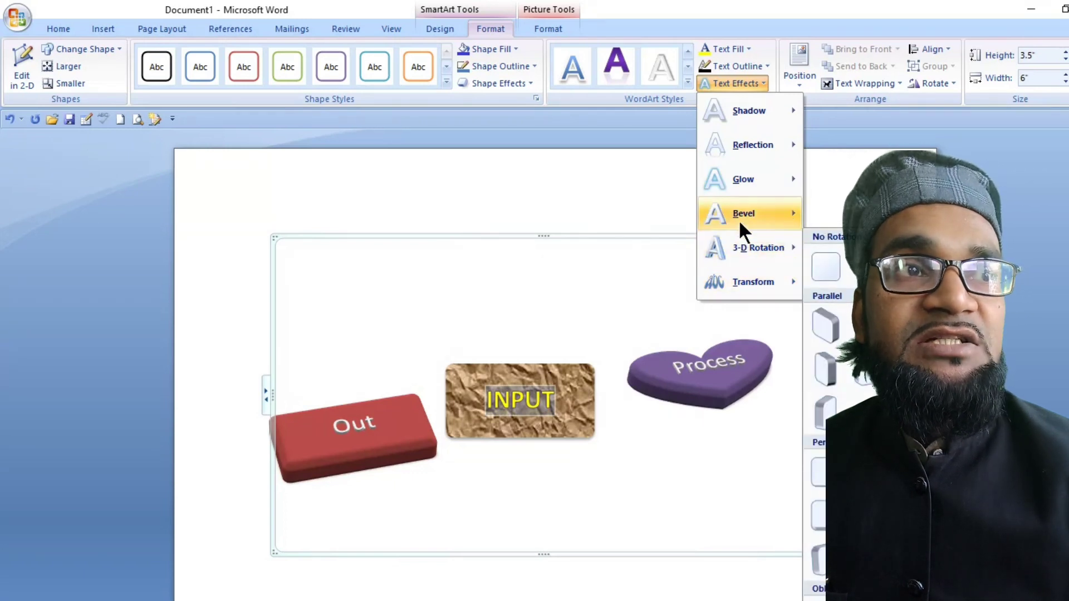
pyautogui.moveTo(738, 220)
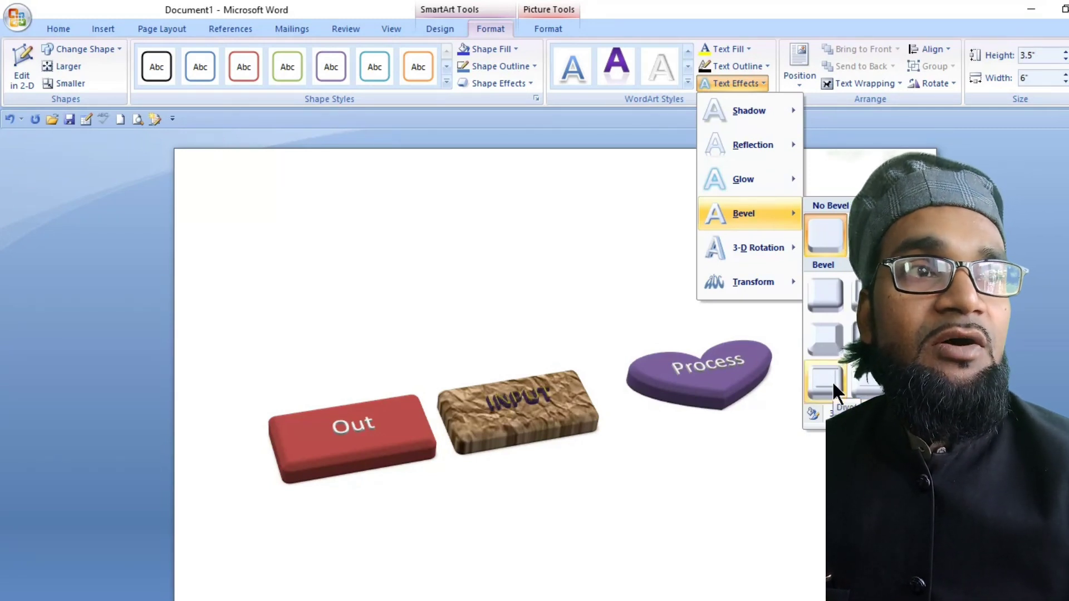
pyautogui.click(795, 77)
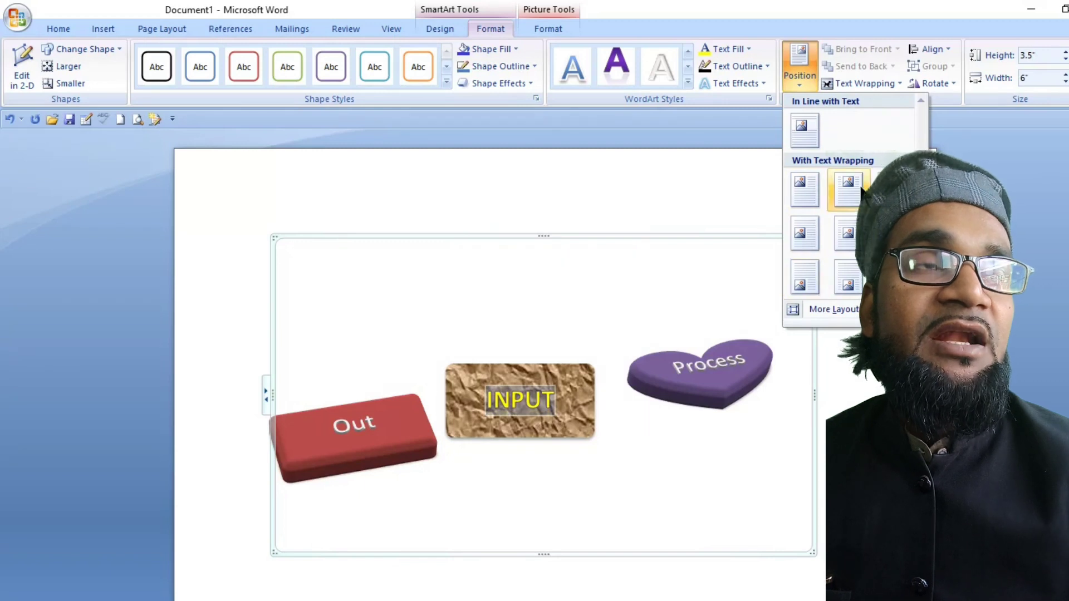
pyautogui.click(897, 79)
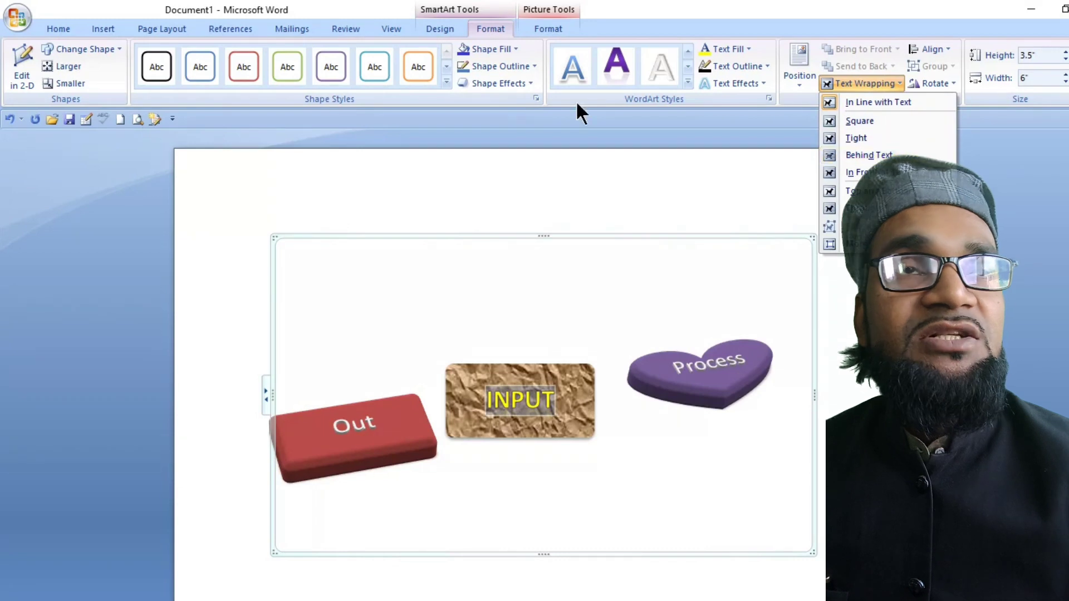
pyautogui.click(545, 31)
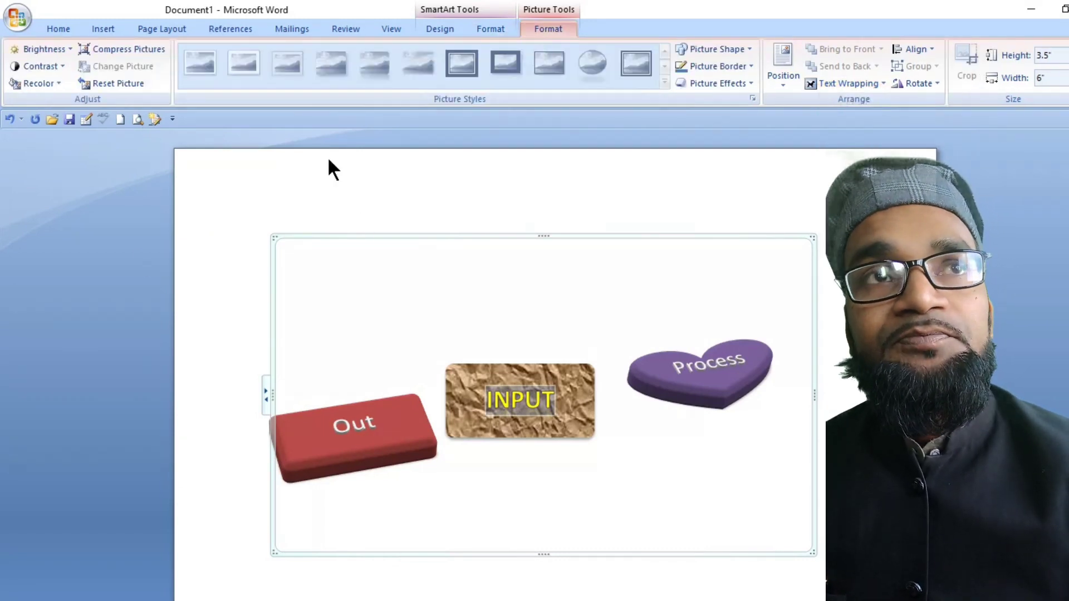
# - Delete the entire SmartArt graphic containing the Out, INPUT and Process shapes from the page
pyautogui.click(107, 28)
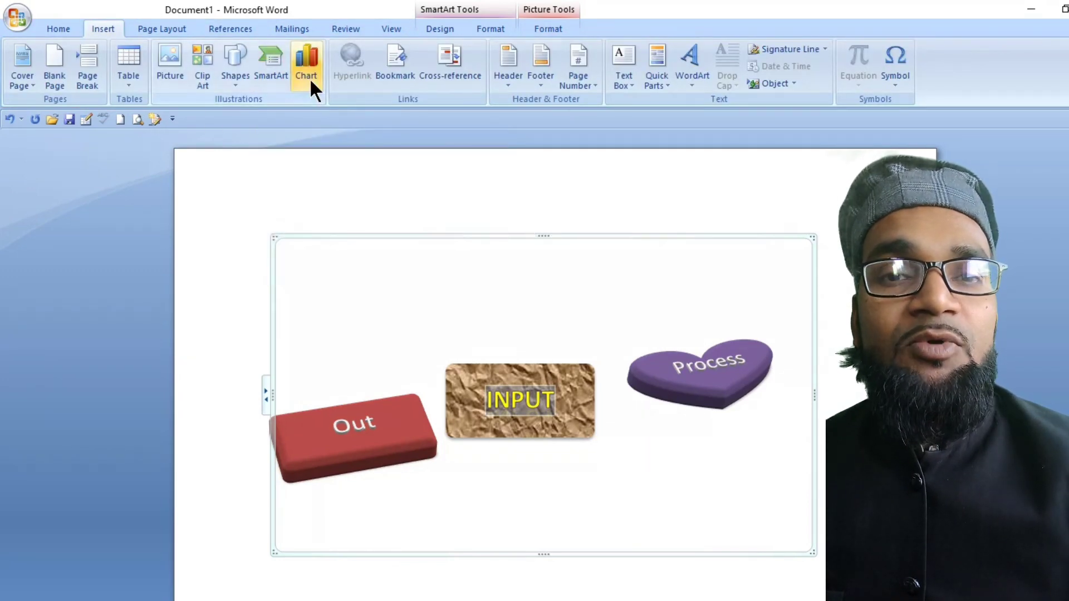
pyautogui.click(547, 374)
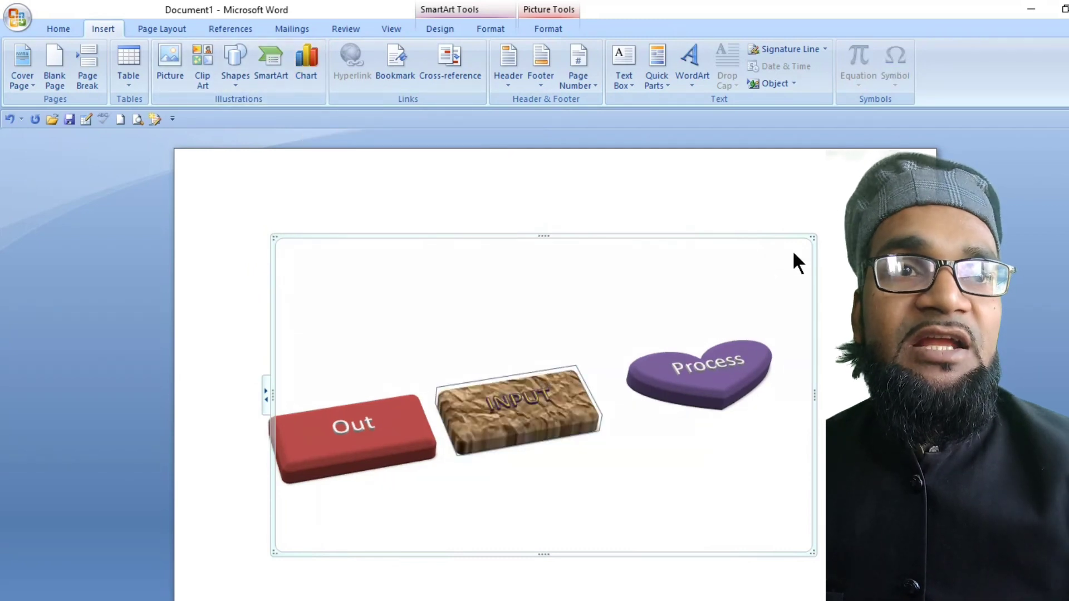
pyautogui.click(817, 238)
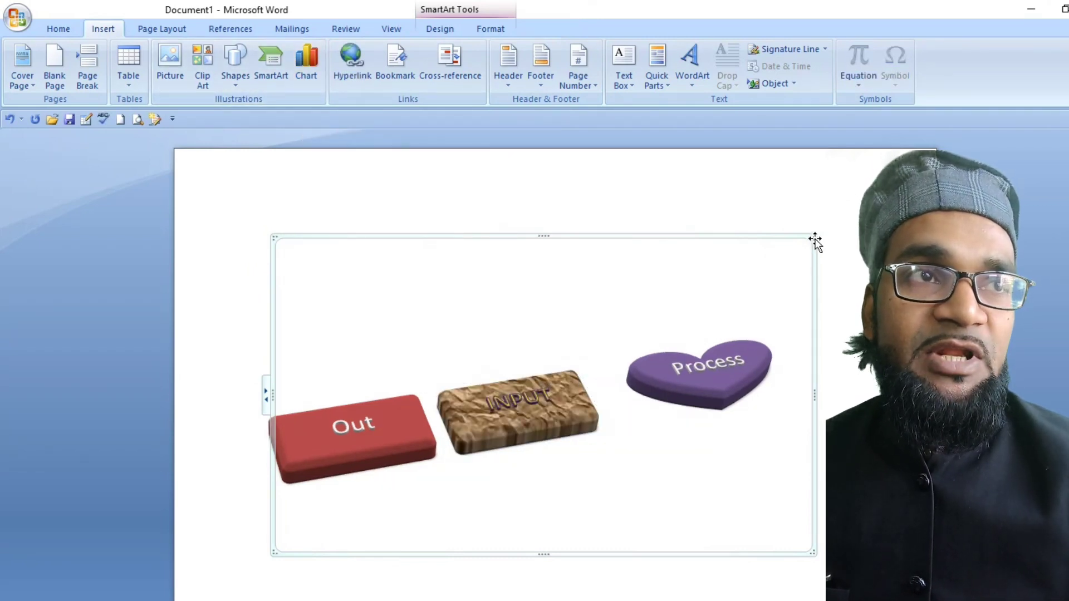
pyautogui.press('Delete')
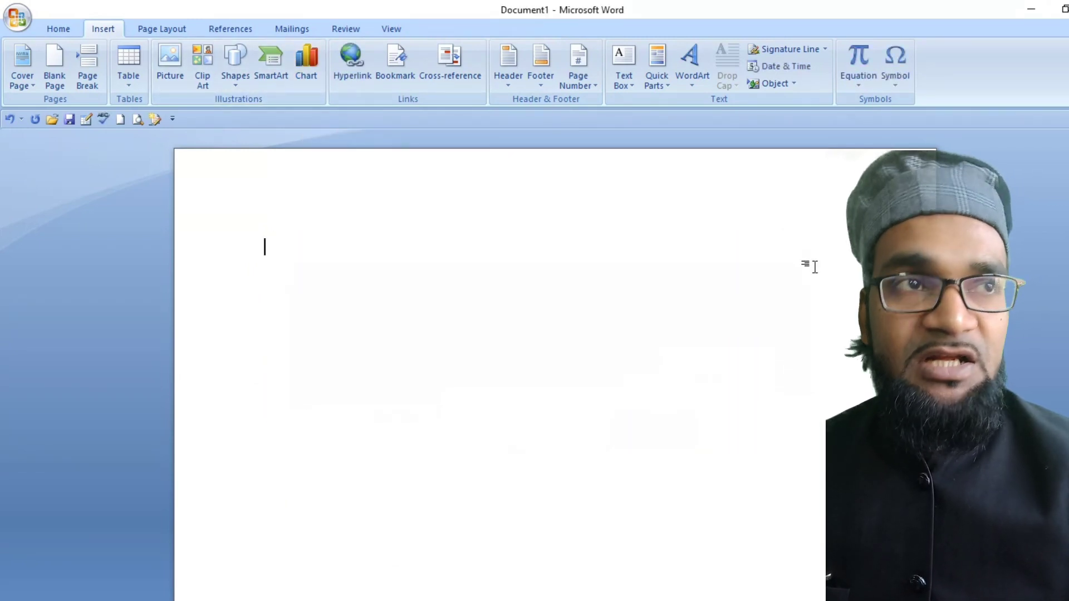
# - Open the chart insertion gallery and review the available chart categories, from column, line and pie through to radar
pyautogui.click(299, 69)
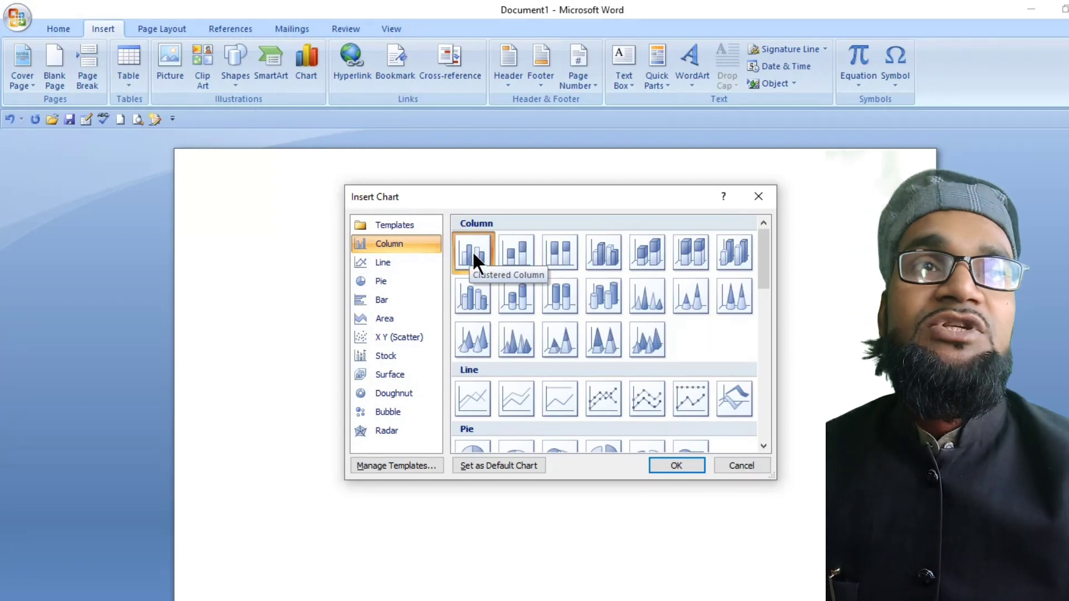
pyautogui.click(388, 262)
pyautogui.click(384, 278)
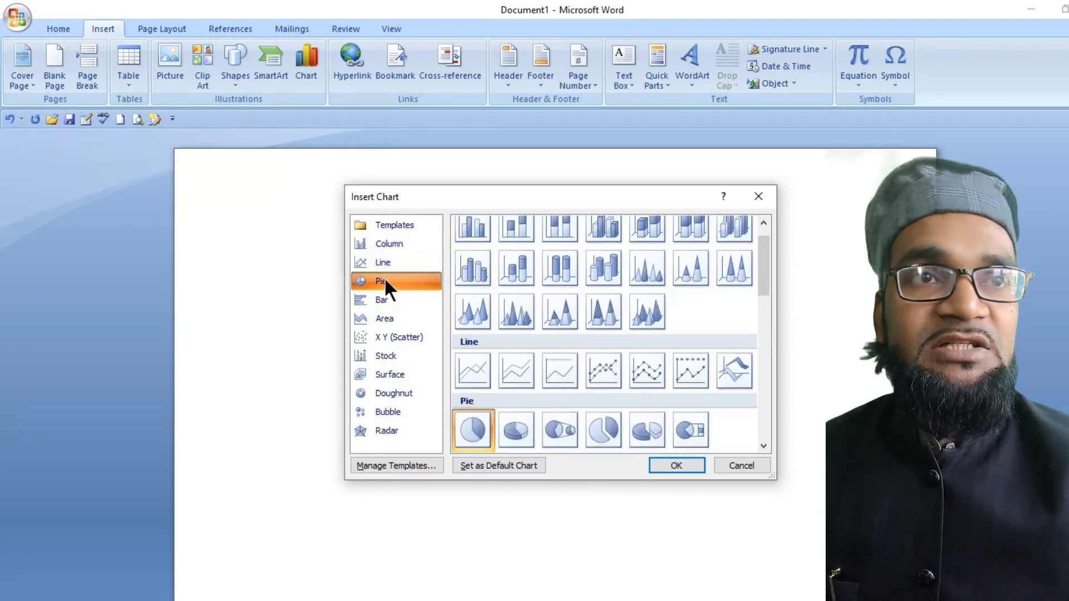
pyautogui.click(377, 303)
pyautogui.click(377, 322)
pyautogui.click(380, 337)
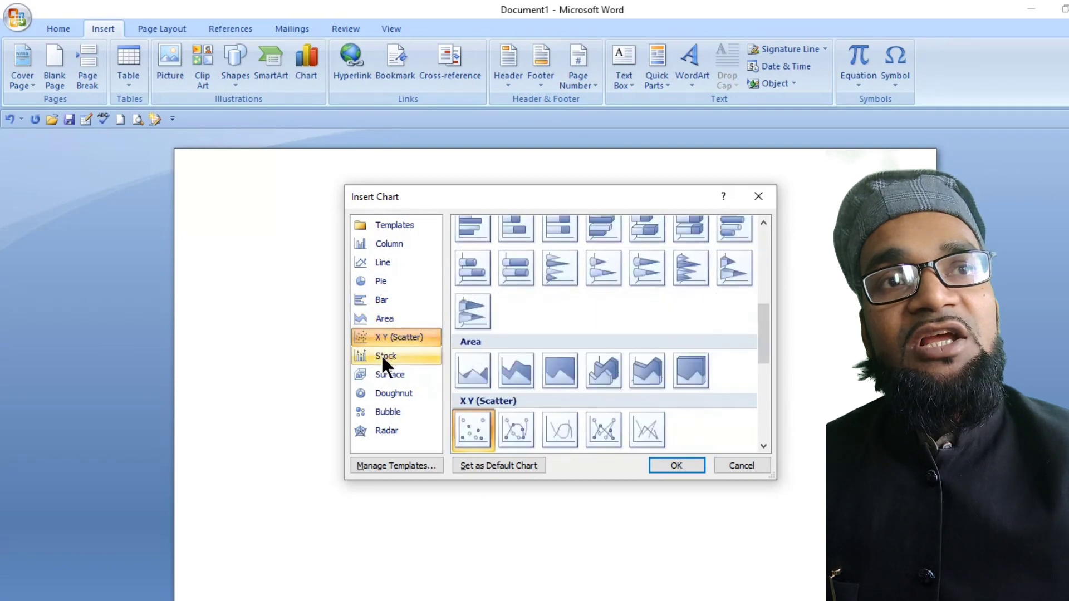
pyautogui.click(382, 355)
pyautogui.click(390, 395)
pyautogui.click(388, 412)
pyautogui.click(389, 432)
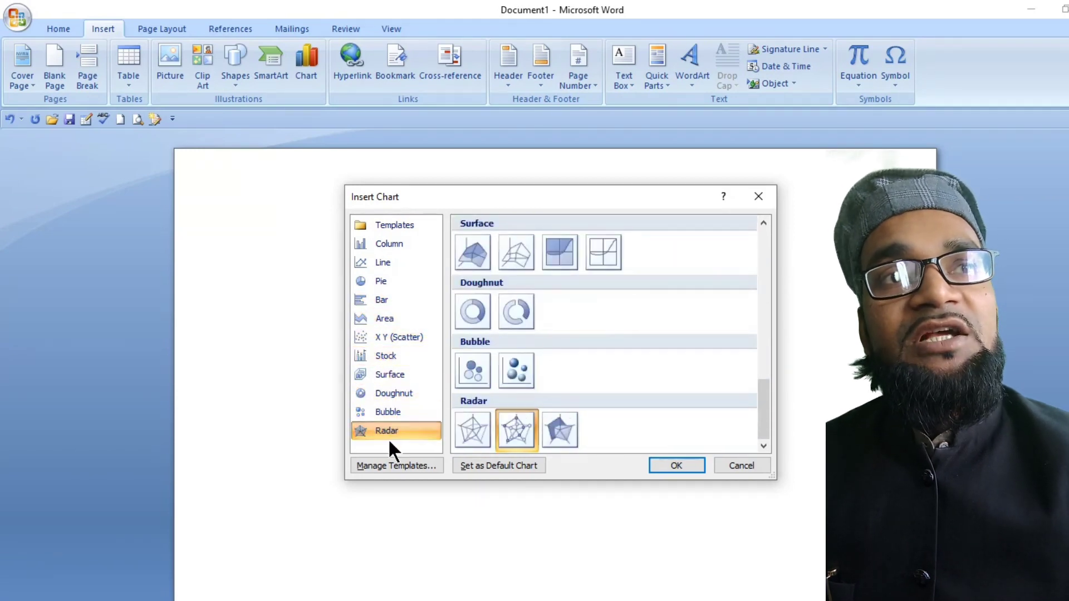
# - Insert a Clustered Column chart into the empty document
pyautogui.click(390, 244)
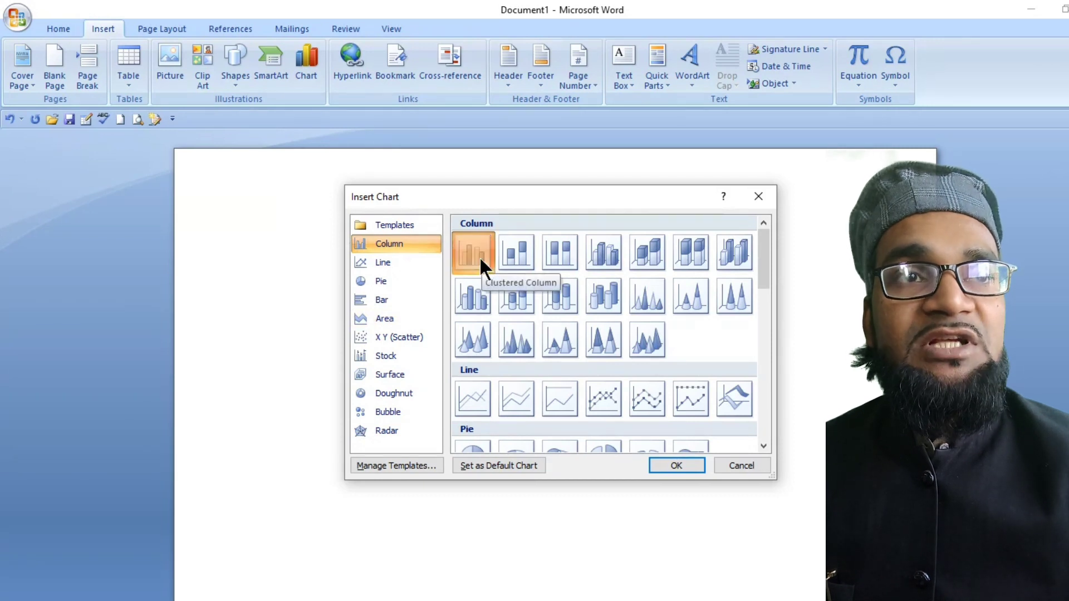
pyautogui.click(673, 467)
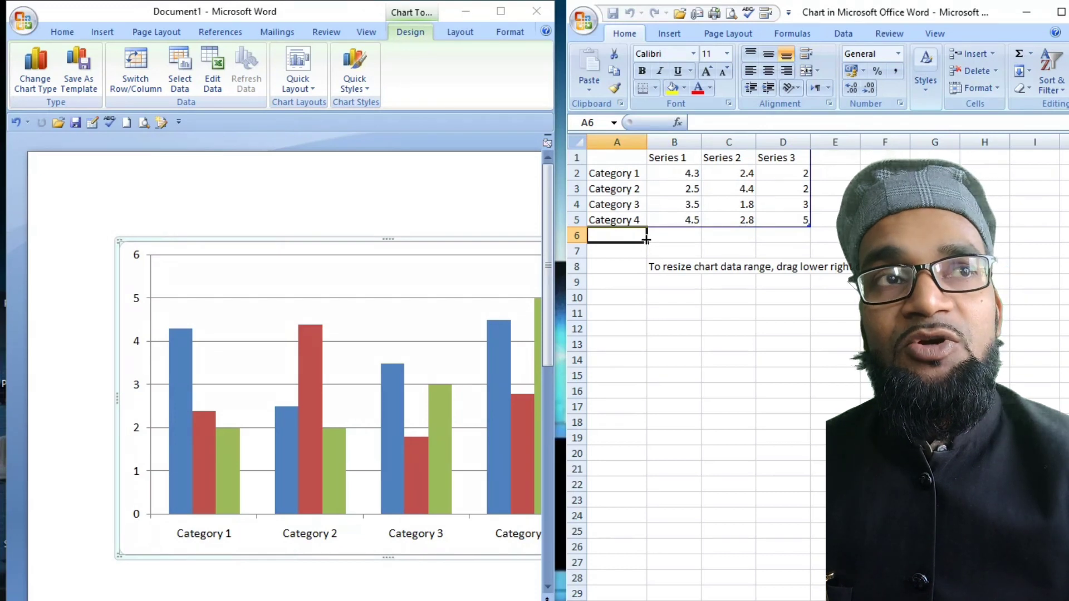
# - Rename Category 1 as Vivo and Category 2 as Oppo in the chart's data sheet
pyautogui.click(615, 175)
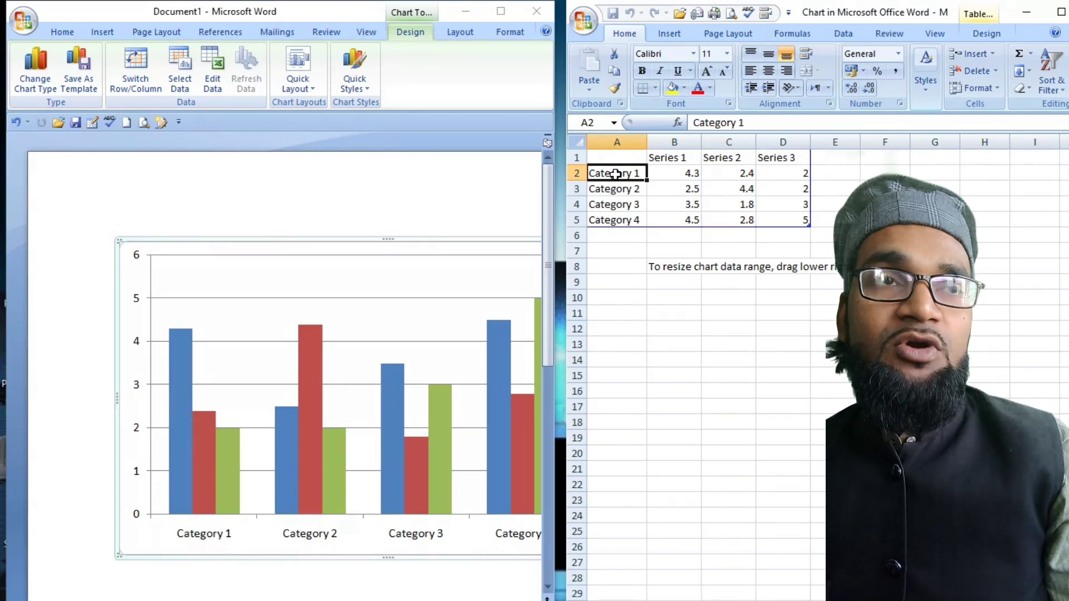
pyautogui.write('Vivo')
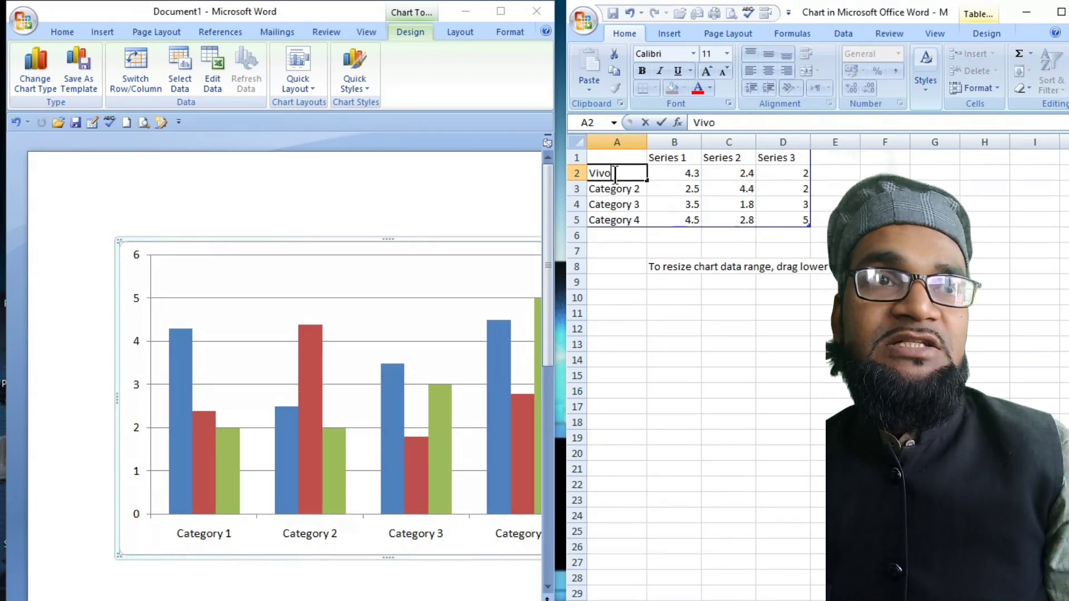
pyautogui.press('Tab')
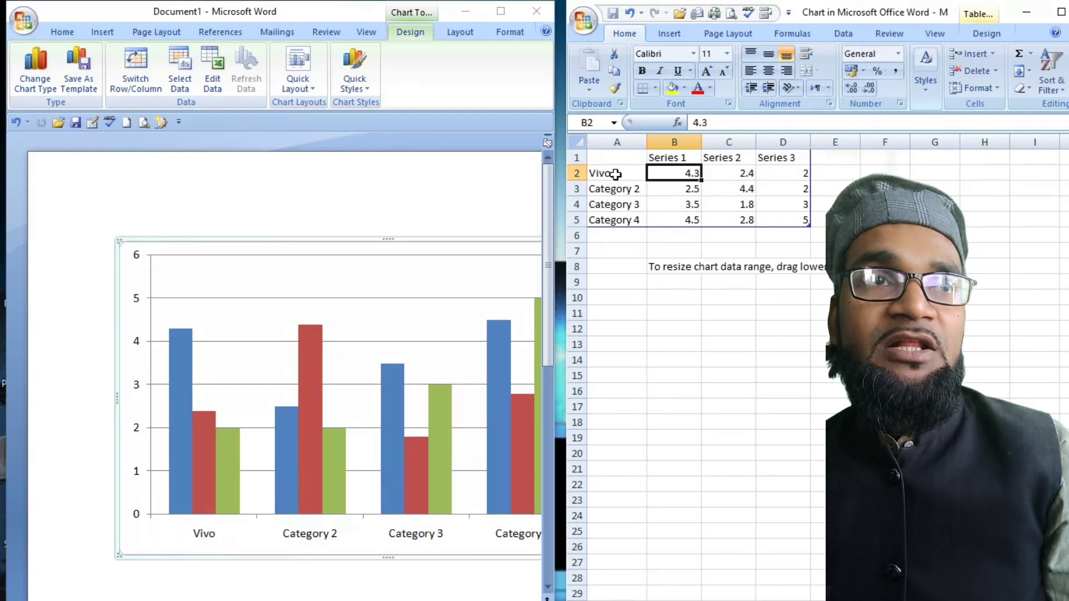
pyautogui.click(615, 175)
pyautogui.press('Return')
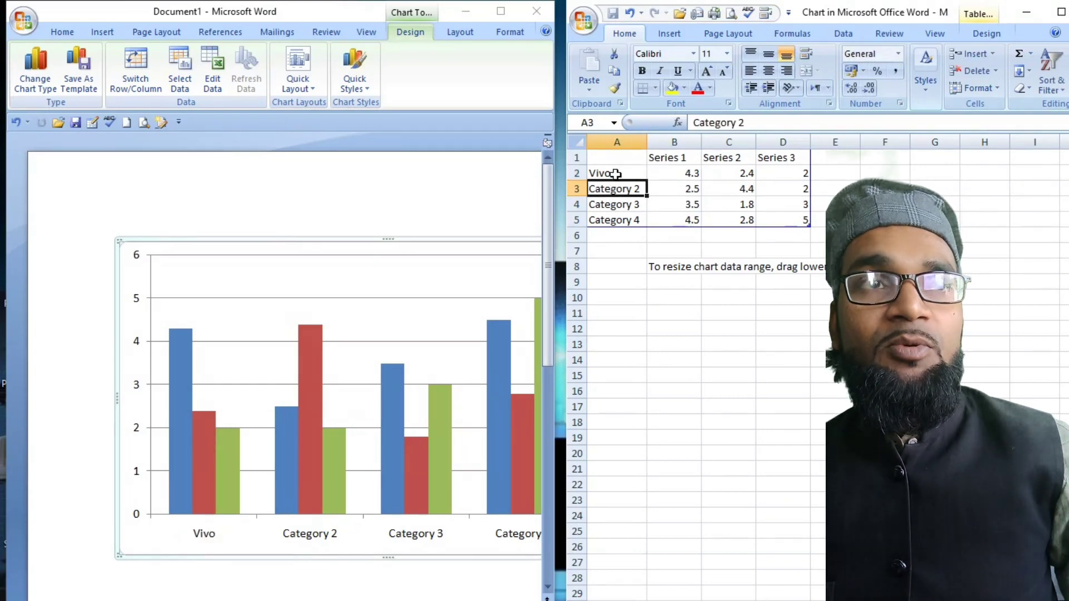
pyautogui.write('Oppo')
pyautogui.press('Tab')
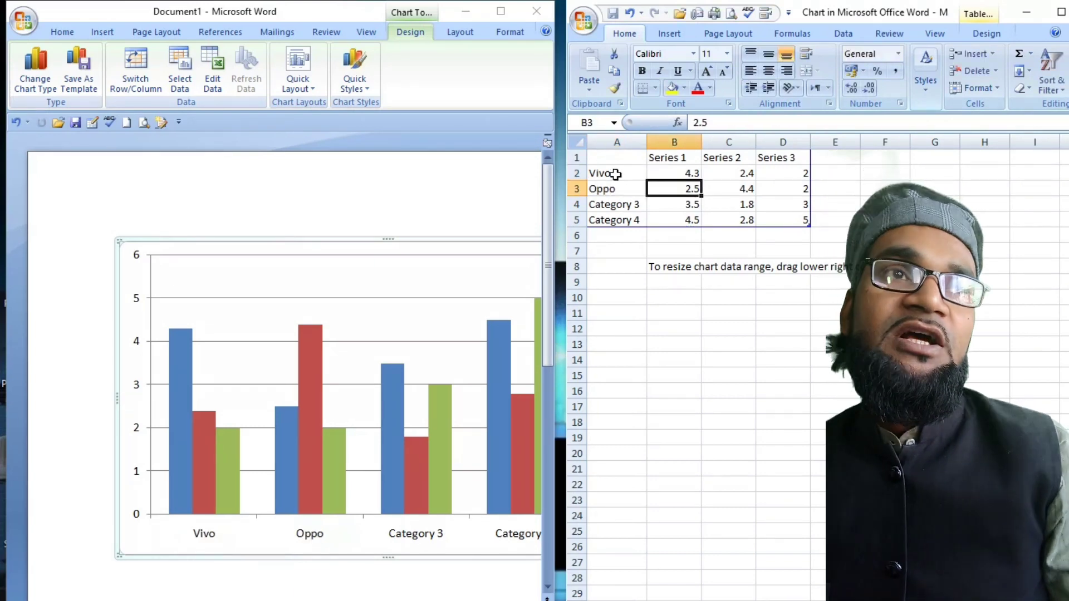
# - Rename Category 3 as Nokia and Category 4 as Iphone in the chart's data sheet
pyautogui.press('Down')
pyautogui.press('Left')
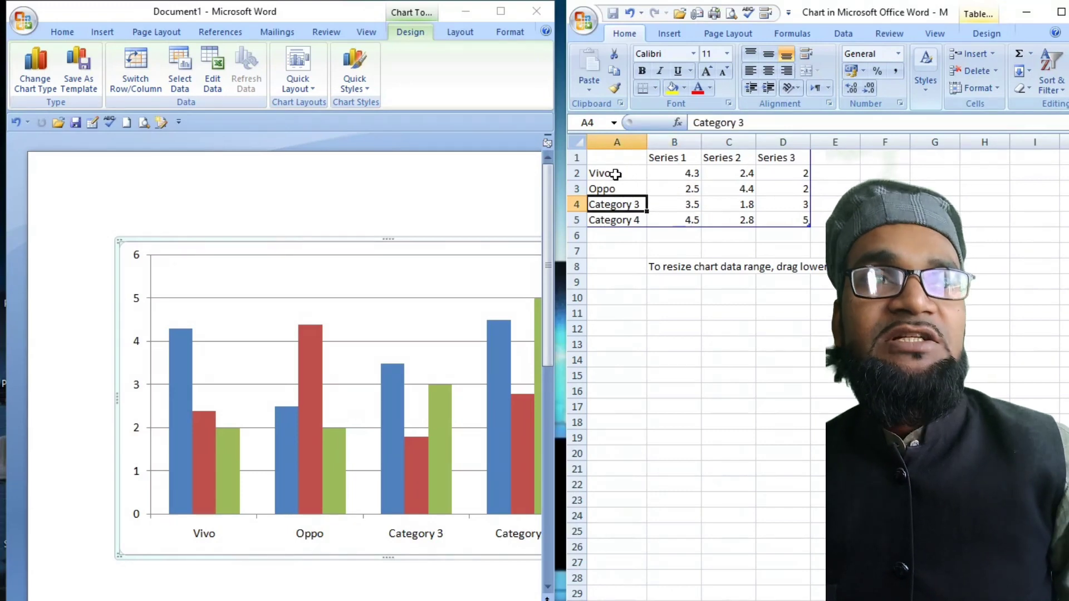
pyautogui.write('No')
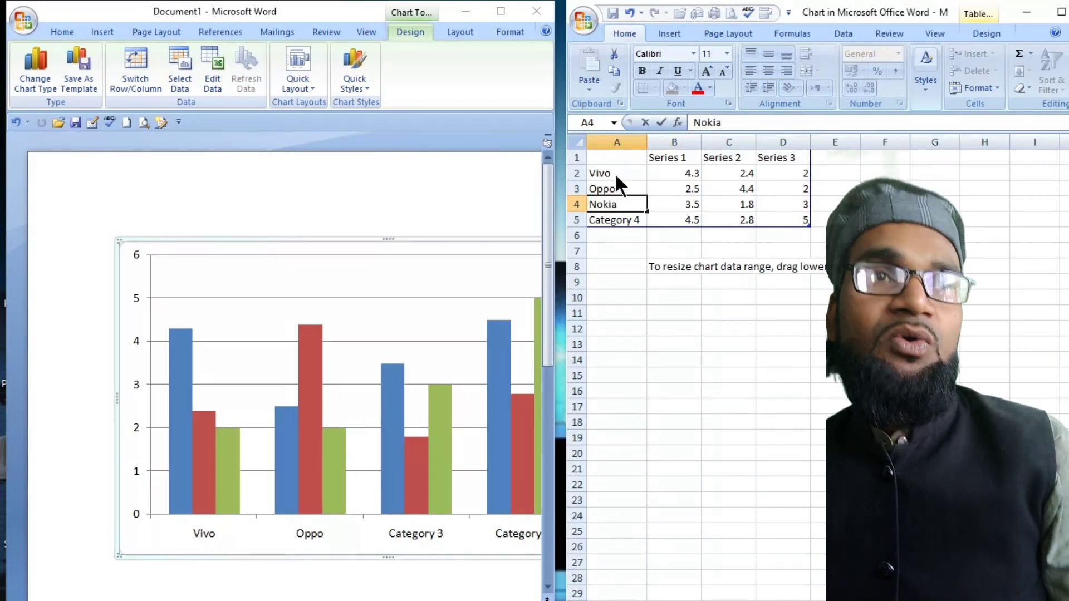
pyautogui.write('kia')
pyautogui.press('Return')
pyautogui.write('Iphone')
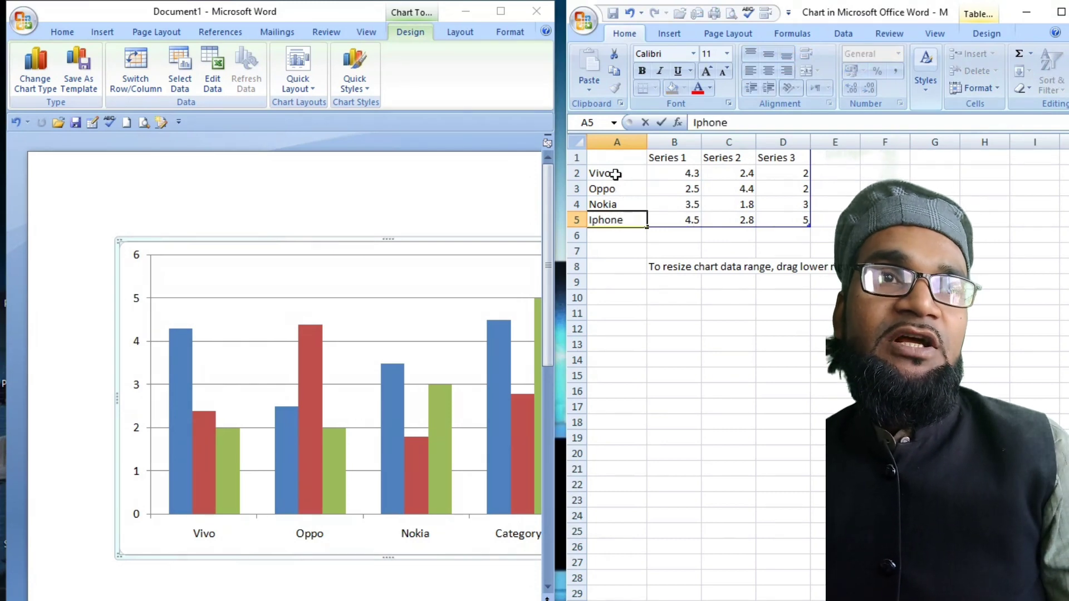
pyautogui.click(686, 177)
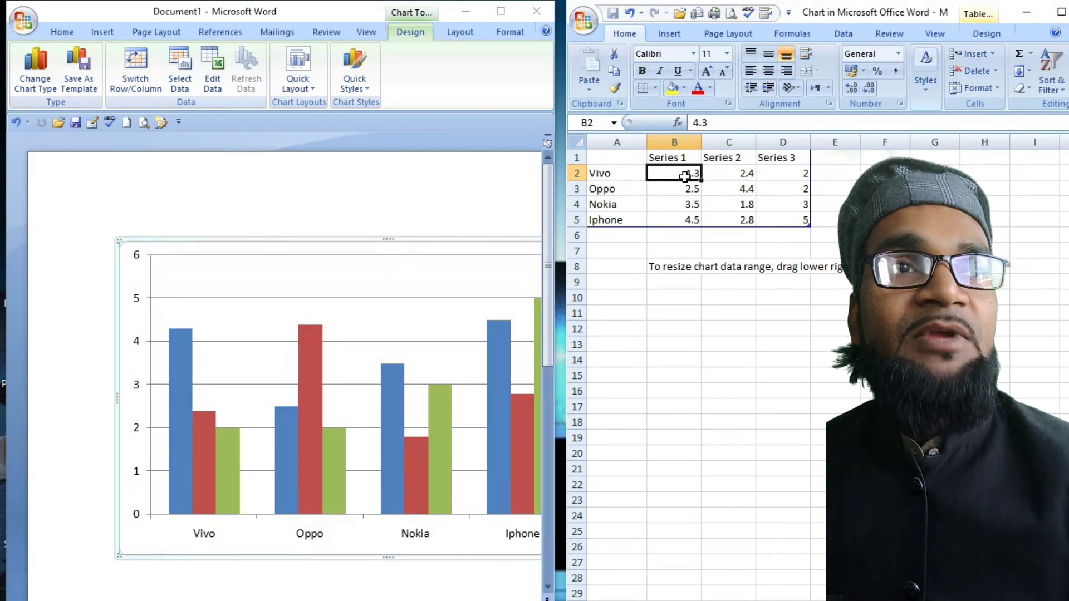
# - Rename the three series headers in the chart's data sheet as 1, 2 and 3
pyautogui.click(675, 161)
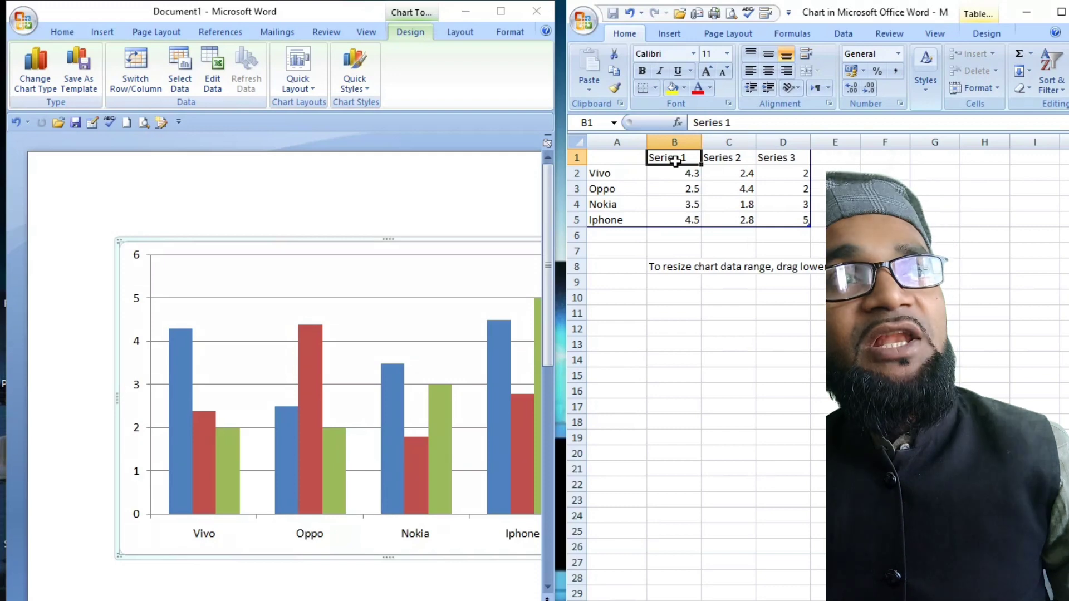
pyautogui.write('1')
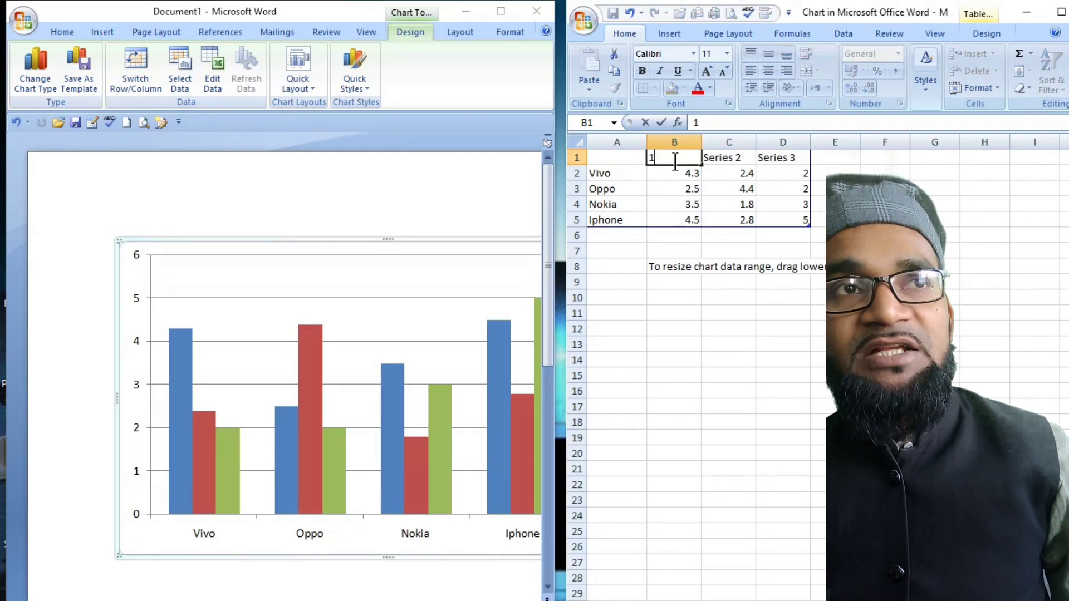
pyautogui.press('Tab')
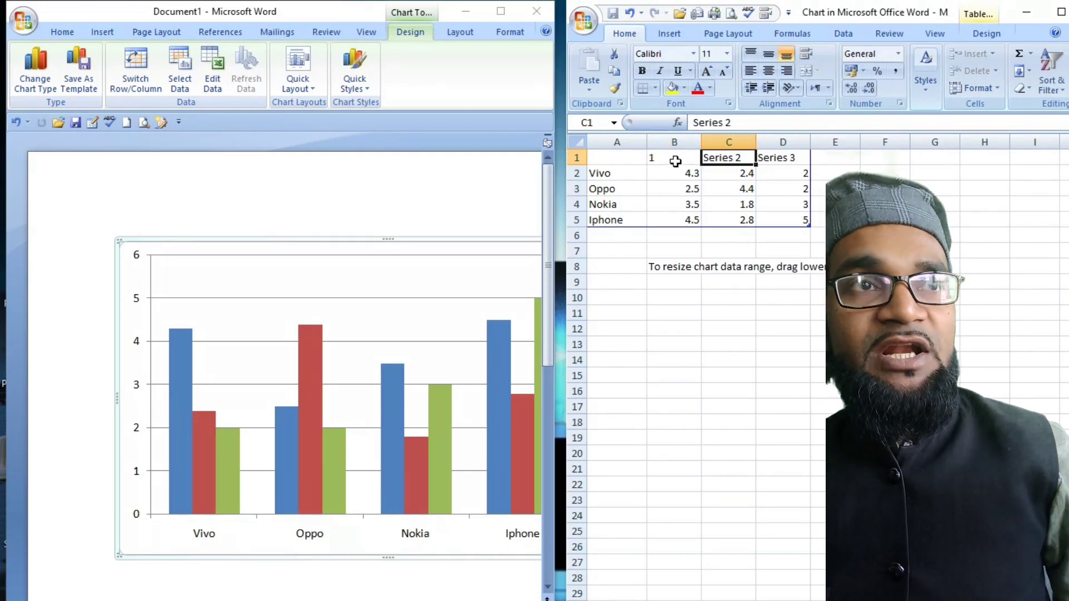
pyautogui.write('2')
pyautogui.press('Tab')
pyautogui.write('3')
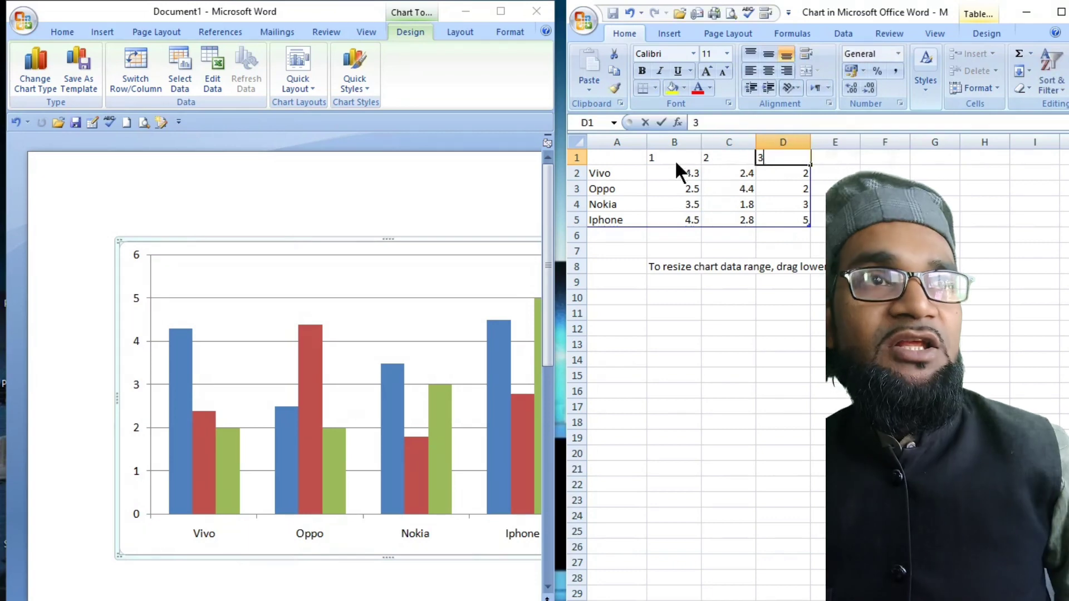
pyautogui.press('Return')
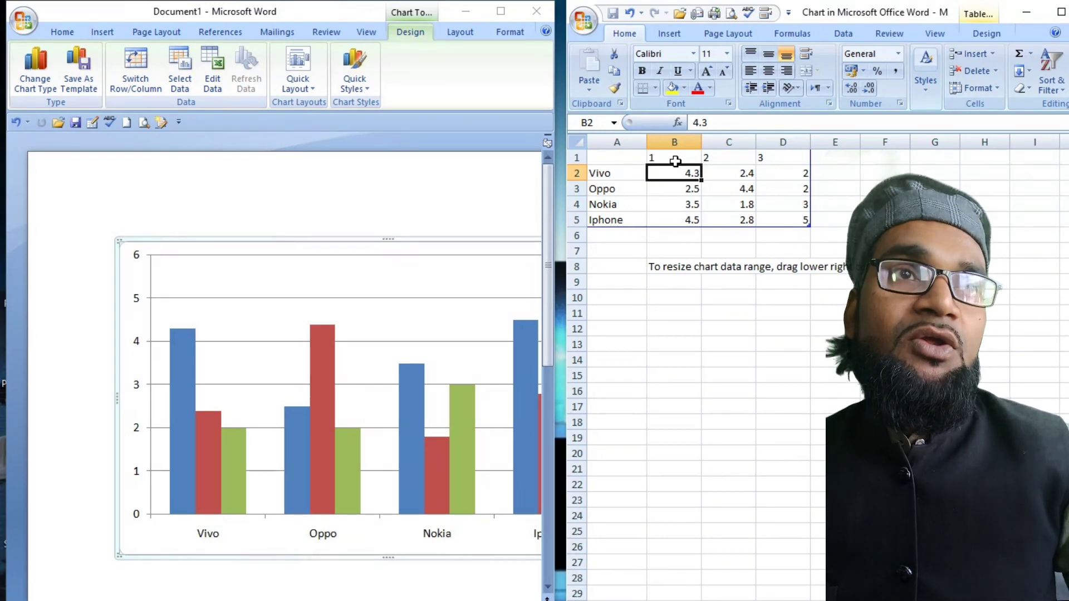
# - Fill series 1 with 100 for Vivo, 50 for Oppo, 20 for Nokia and 10 for Iphone
pyautogui.write('100')
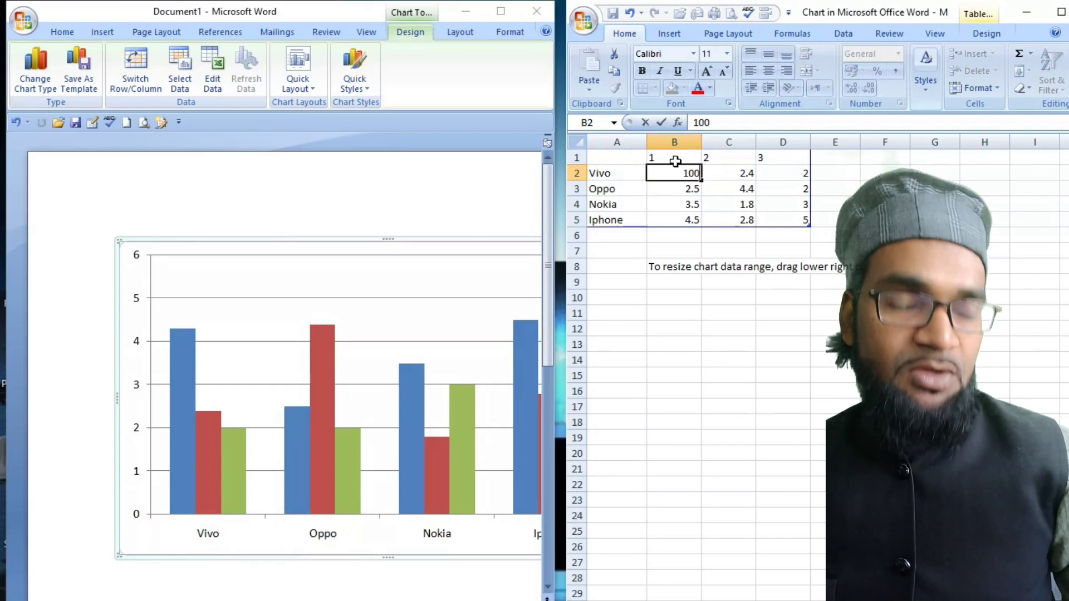
pyautogui.press('Return')
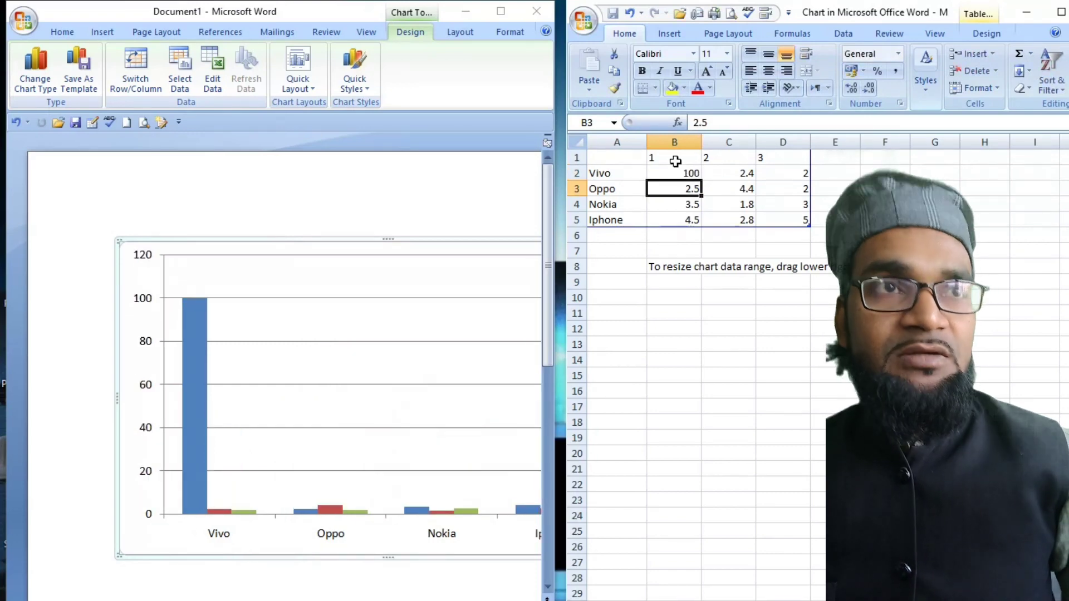
pyautogui.write('50')
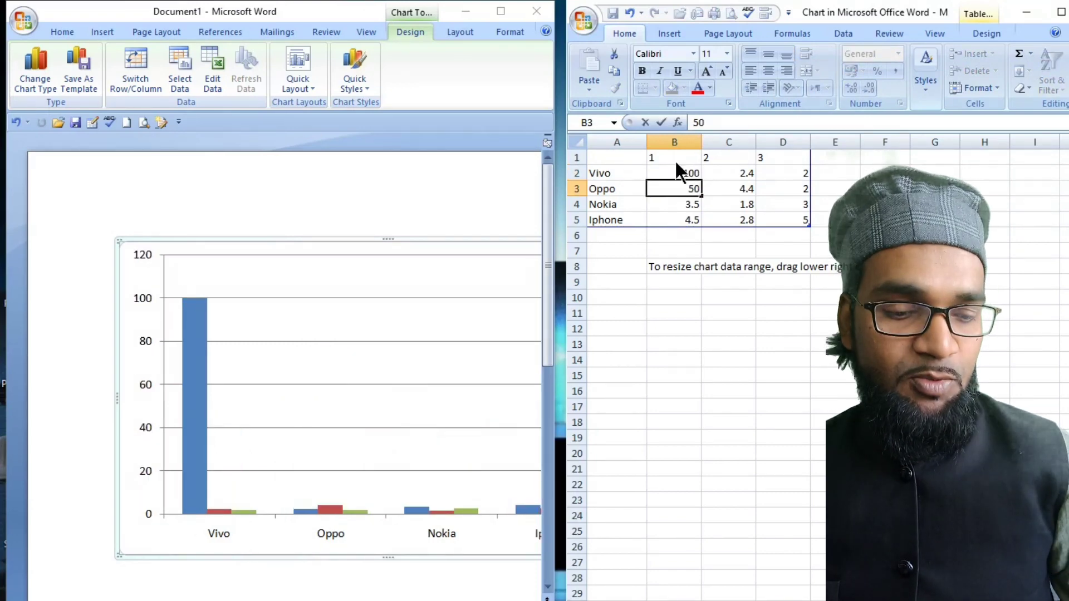
pyautogui.press('Return')
pyautogui.write('20')
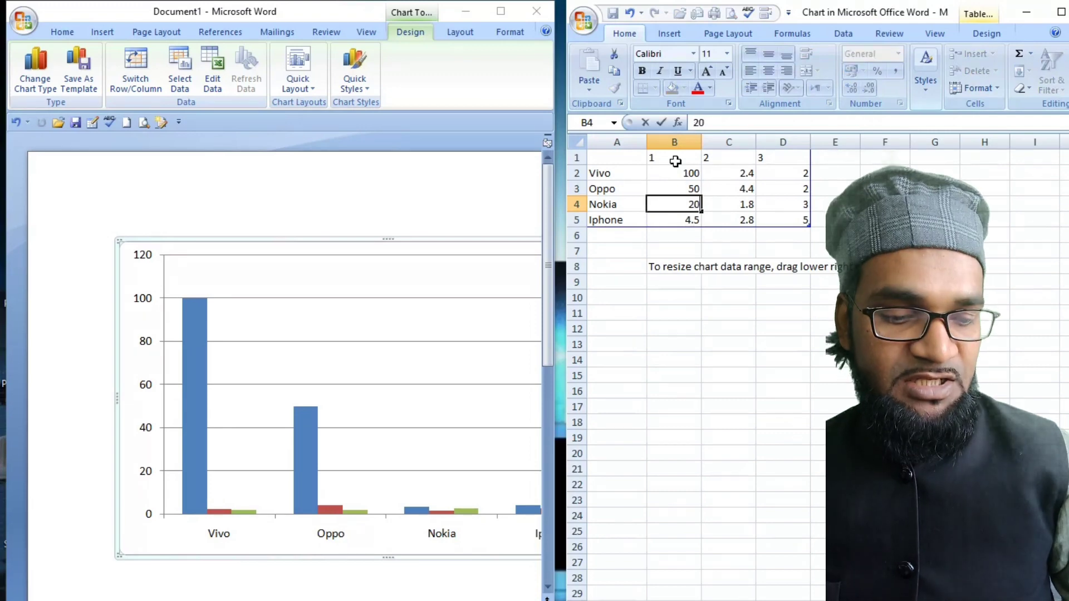
pyautogui.press('Return')
pyautogui.write('10')
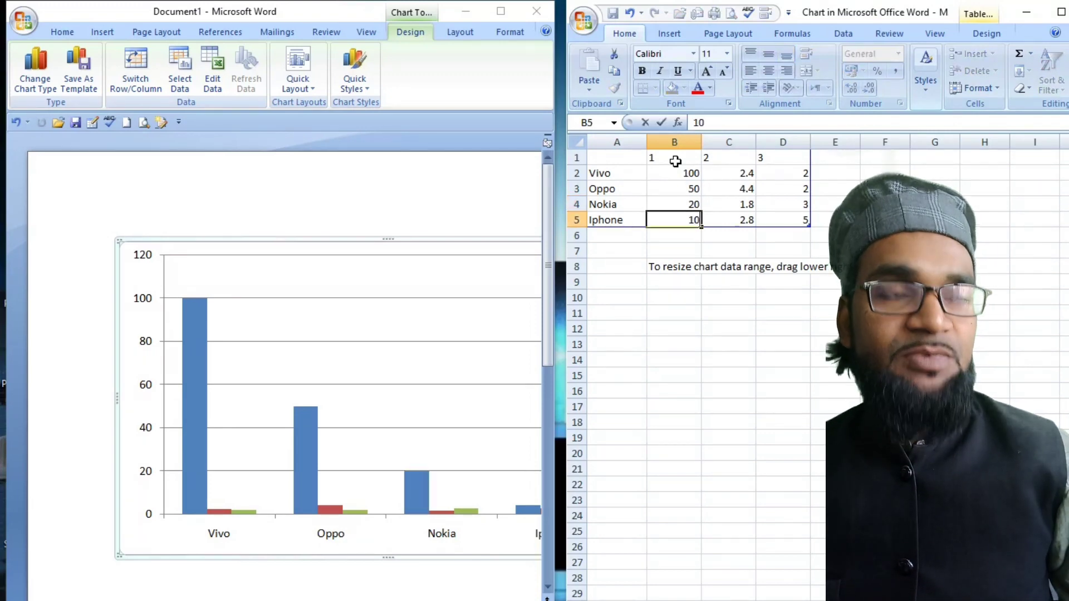
# - Fill series 2 with 100 for Vivo, 100 for Oppo, 20 for Nokia and 1 for Iphone
pyautogui.press('Up')
pyautogui.press('Up')
pyautogui.press('Up')
pyautogui.press('Right')
pyautogui.write('100')
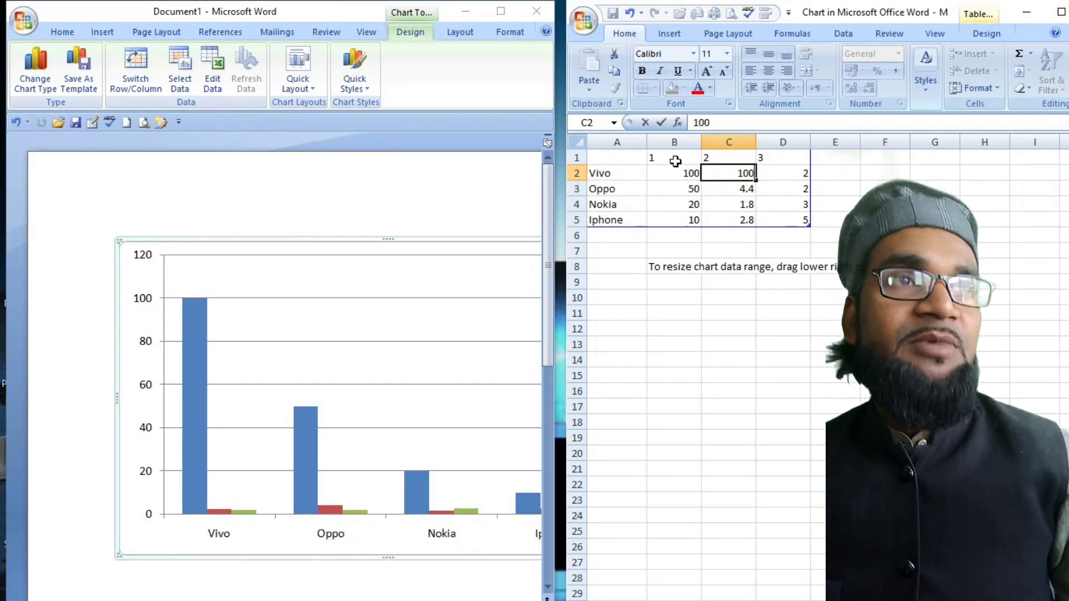
pyautogui.press('Return')
pyautogui.write('100')
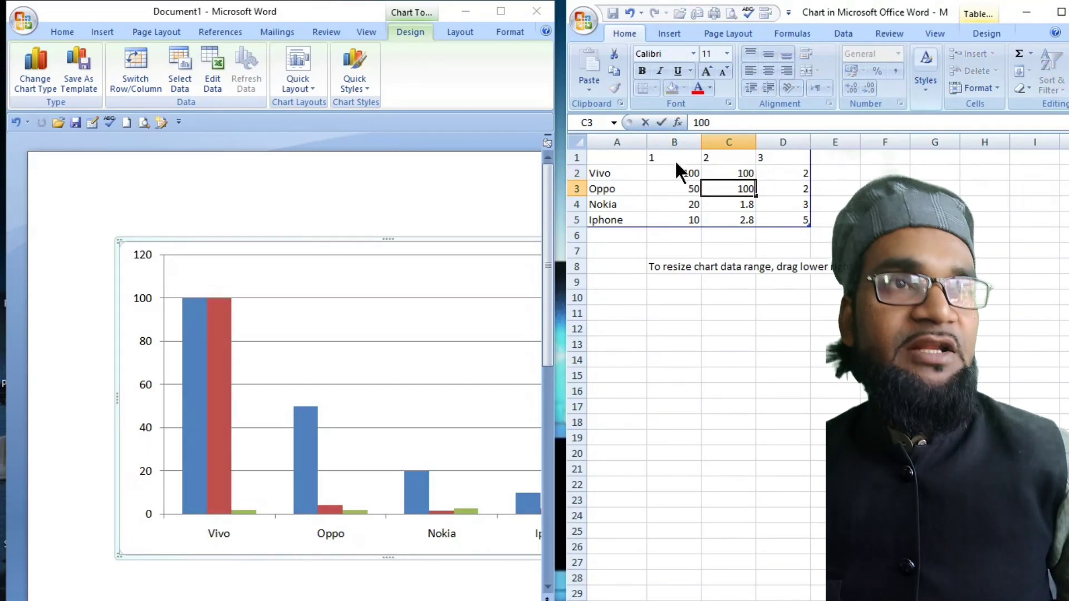
pyautogui.press('Return')
pyautogui.write('20')
pyautogui.press('Return')
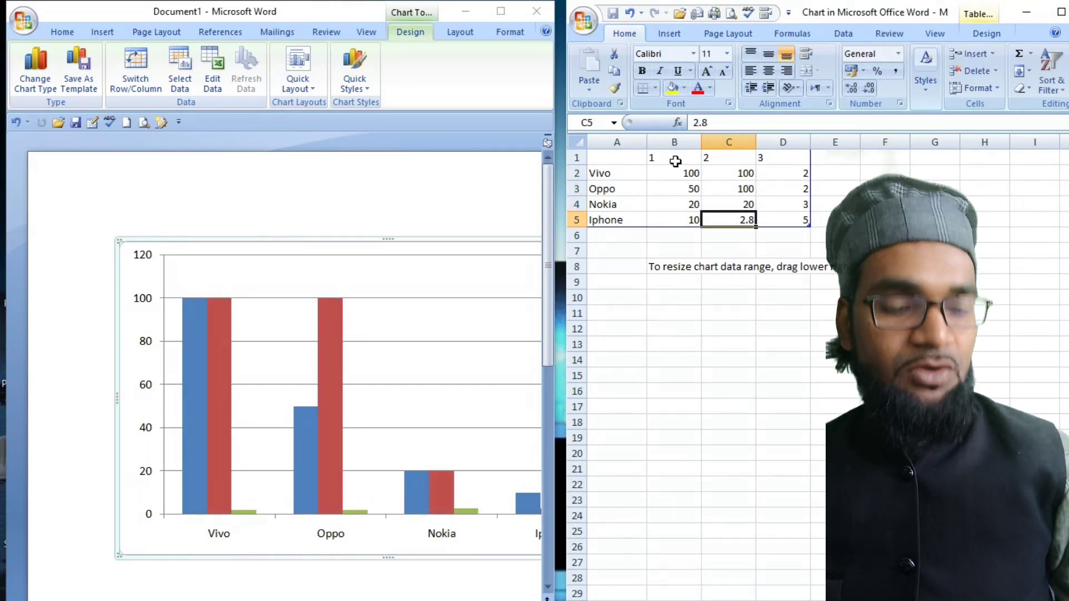
pyautogui.write('1')
# - Fill series 3 with 50 for Vivo, 20 for Oppo, 100 for Nokia and 10 for Iphone
pyautogui.press('Up')
pyautogui.press('Up')
pyautogui.press('Up')
pyautogui.press('Right')
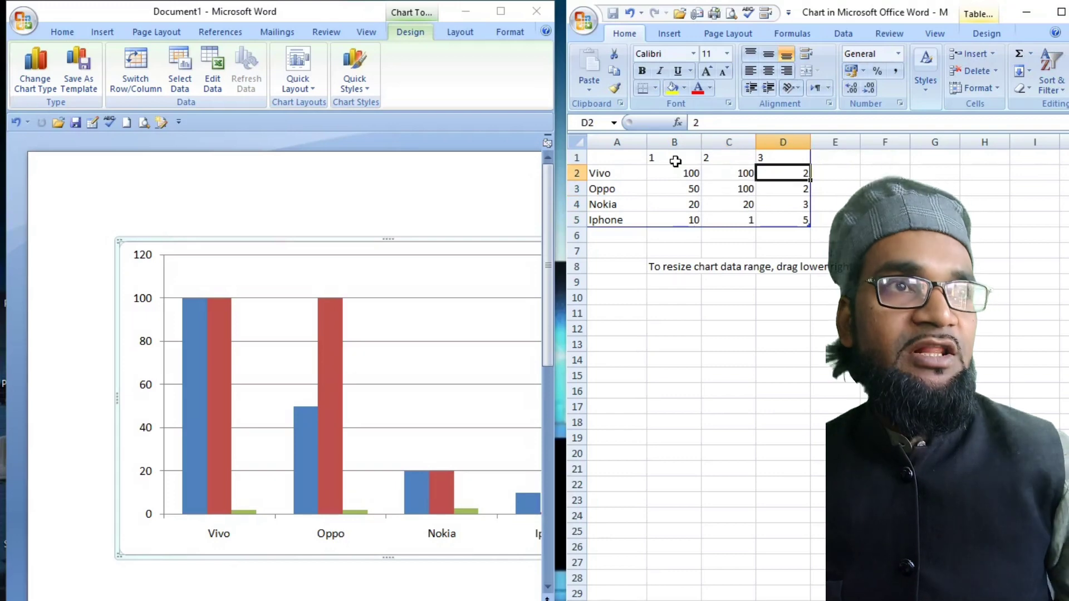
pyautogui.write('50')
pyautogui.press('Return')
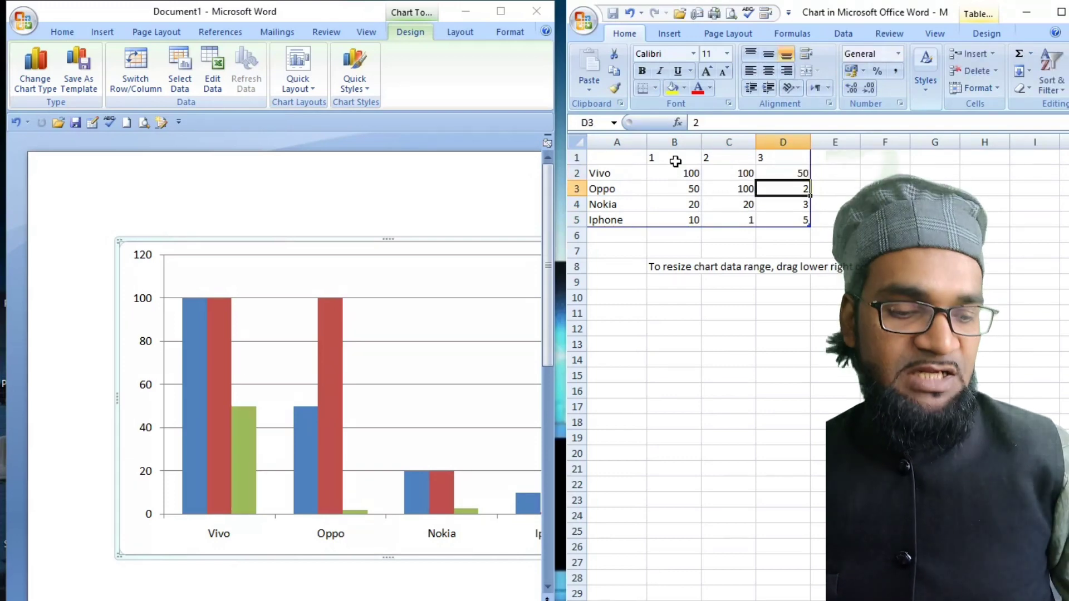
pyautogui.write('20')
pyautogui.press('Return')
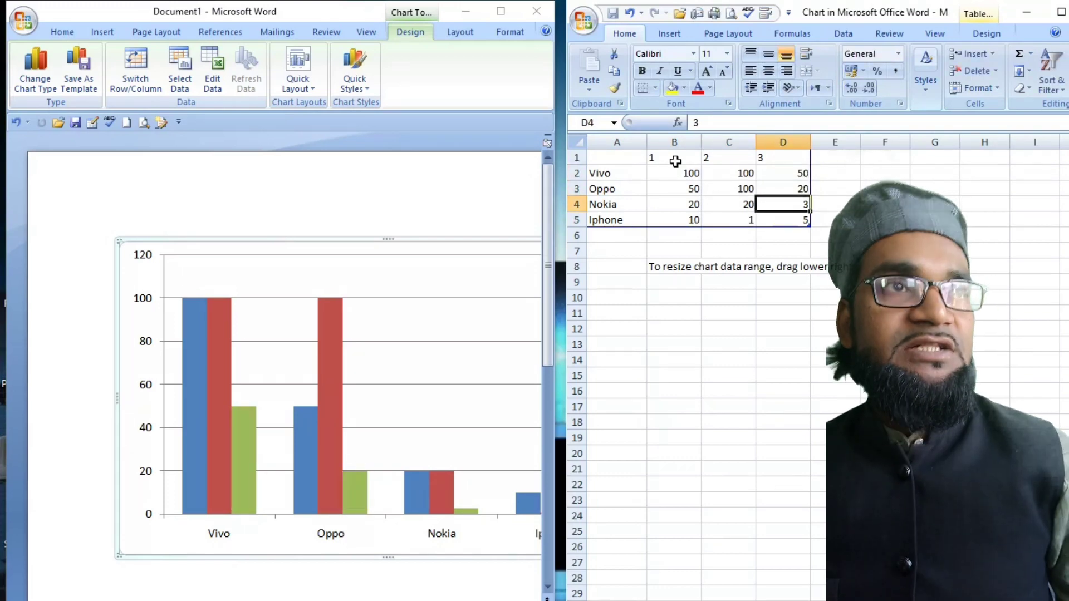
pyautogui.write('100')
pyautogui.press('Return')
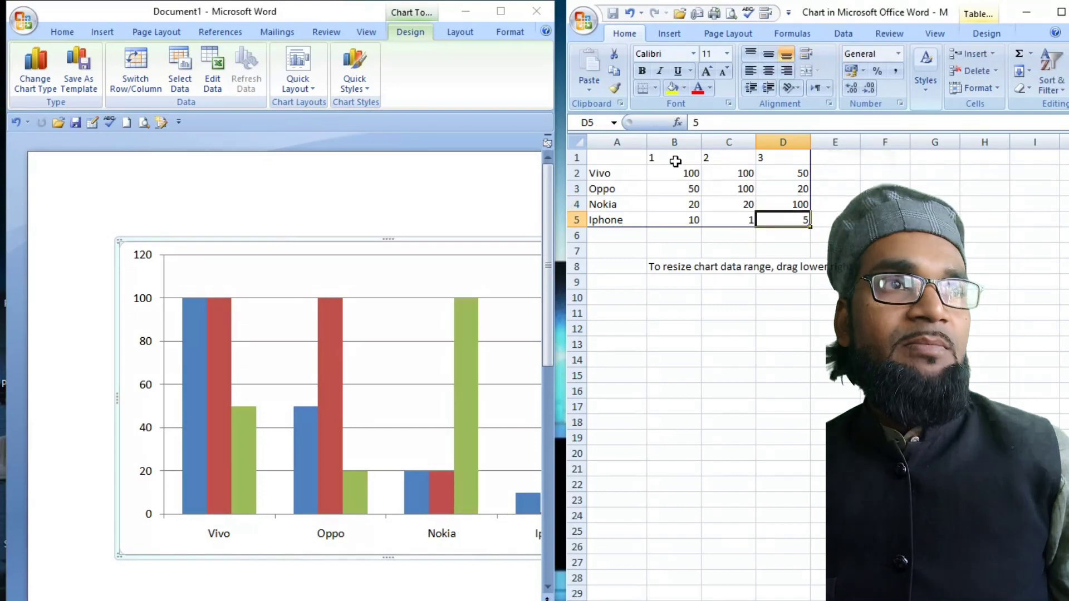
pyautogui.write('10')
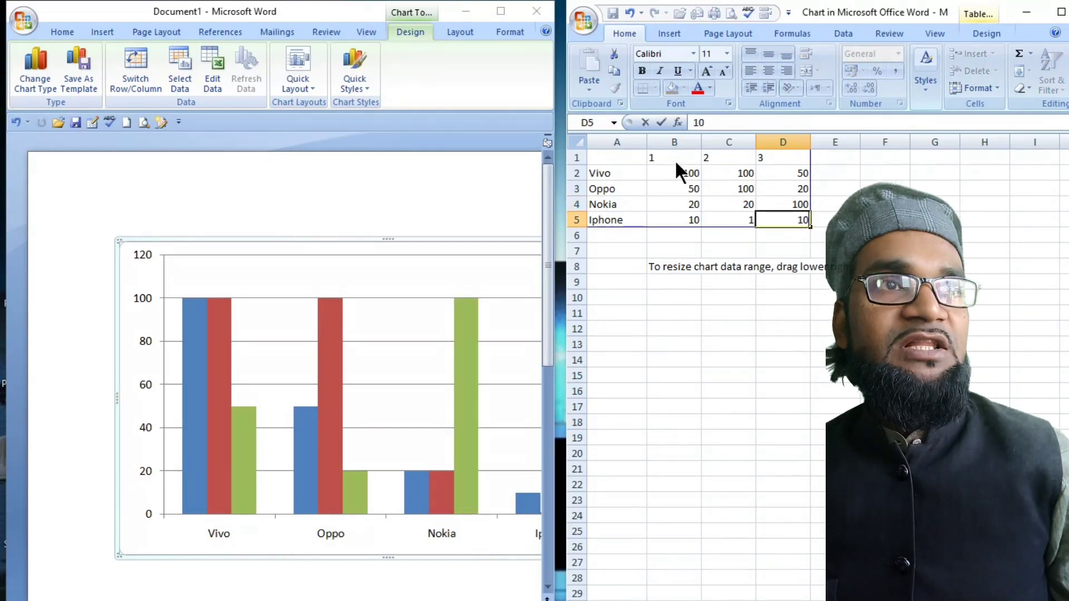
pyautogui.press('Left')
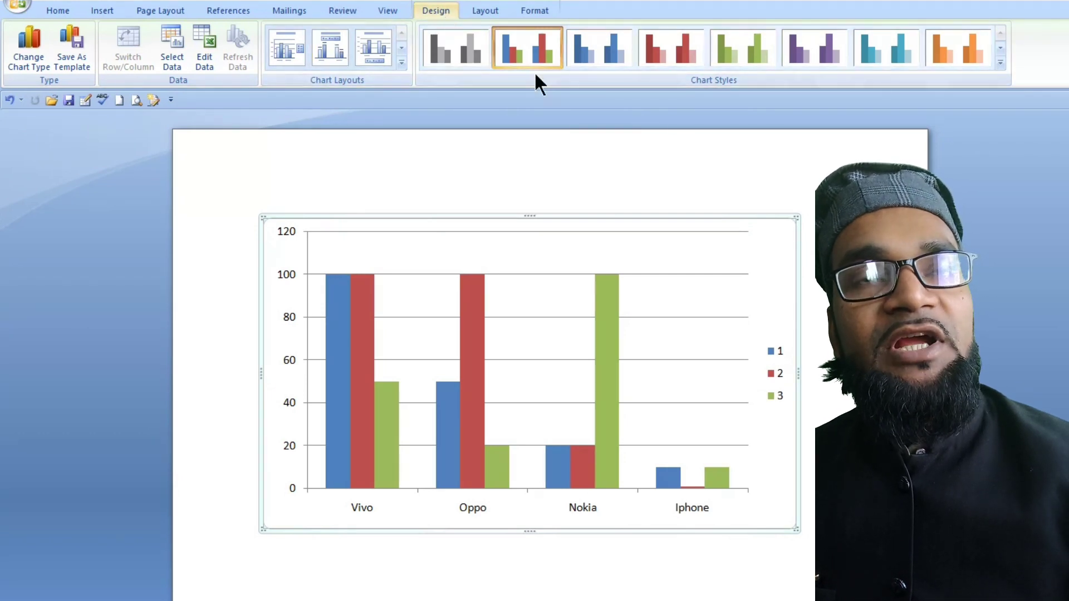
# - Change the chart type to the clustered cylinder variant in the Column category
pyautogui.click(35, 55)
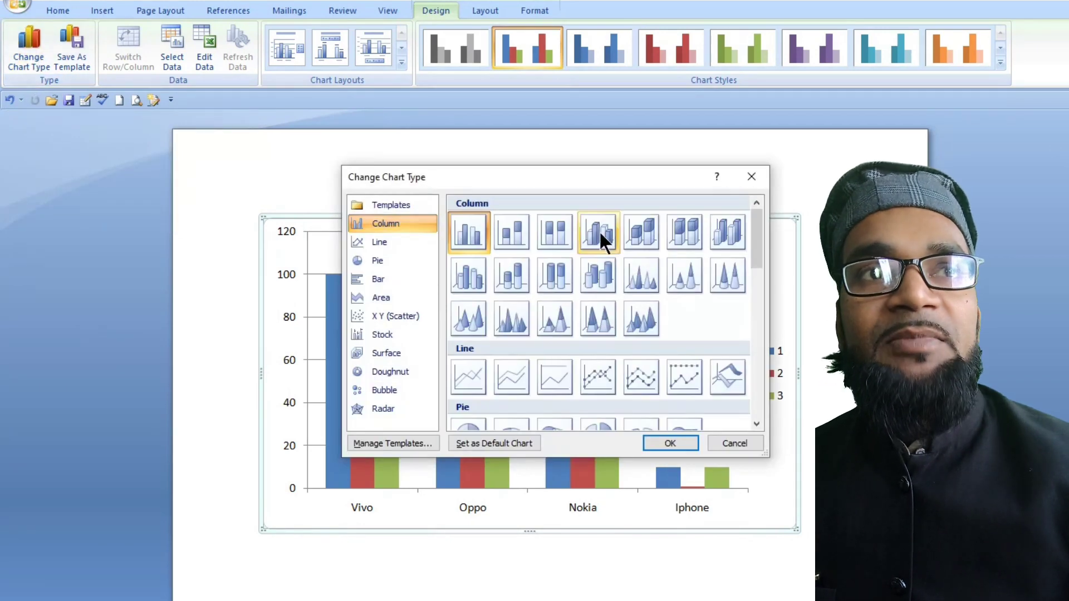
pyautogui.moveTo(625, 189); pyautogui.dragTo(548, 157)
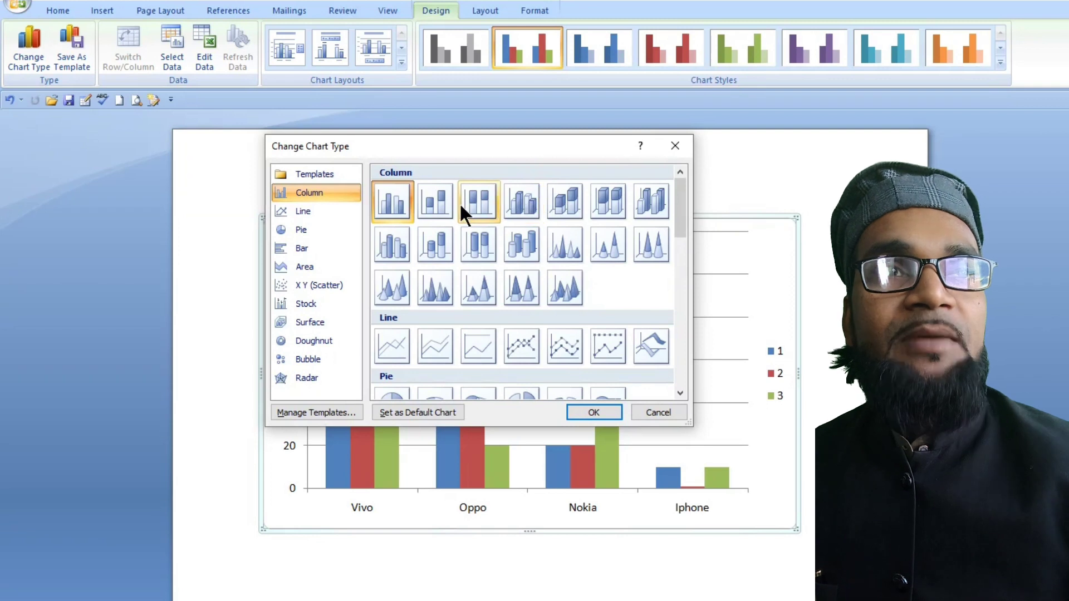
pyautogui.click(407, 246)
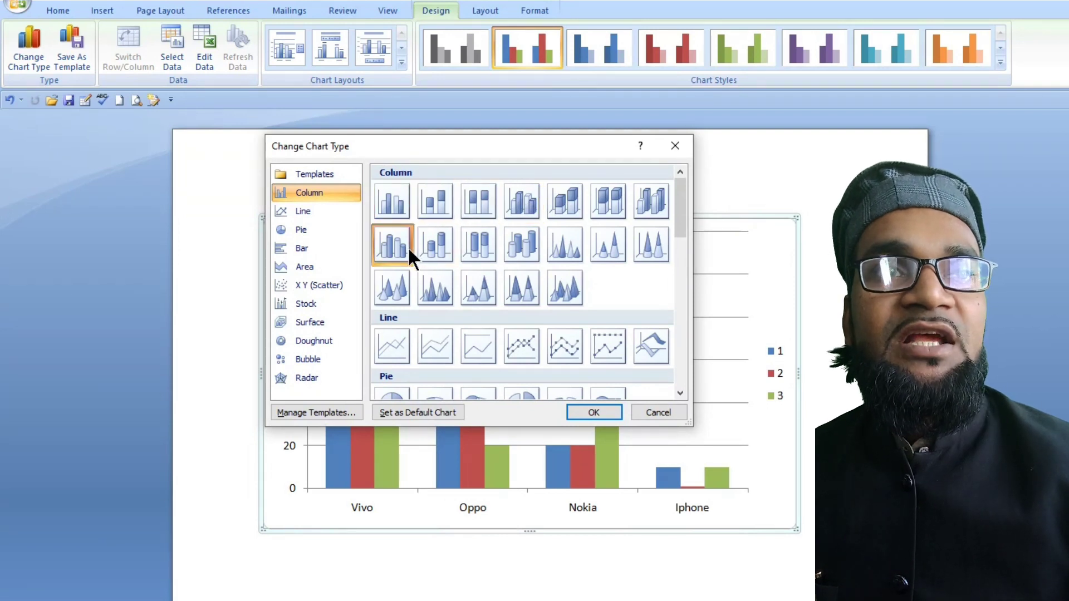
pyautogui.click(443, 246)
pyautogui.click(490, 239)
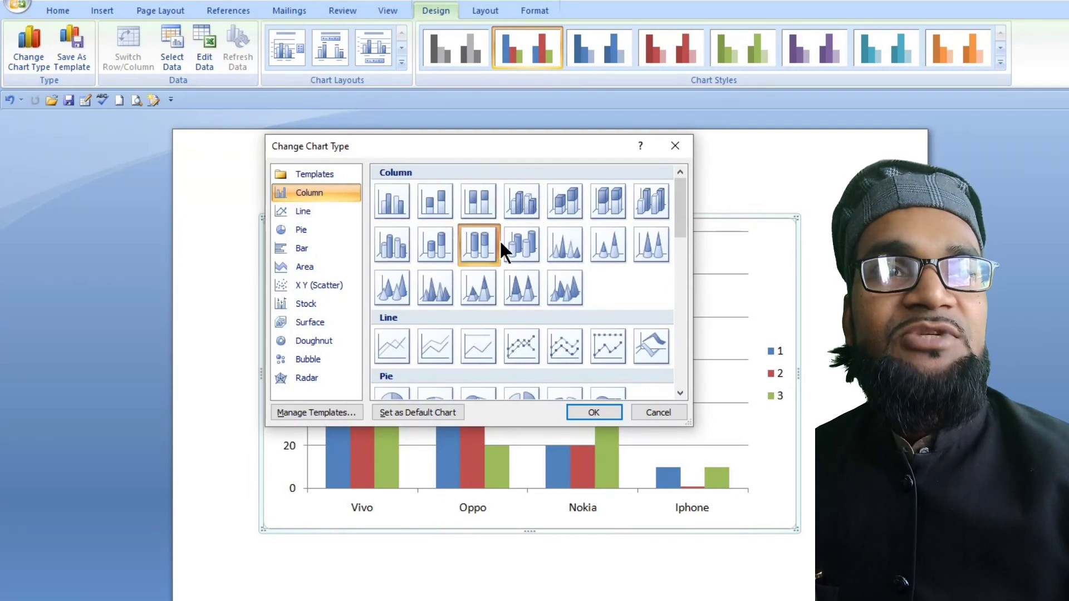
pyautogui.click(396, 243)
pyautogui.click(593, 413)
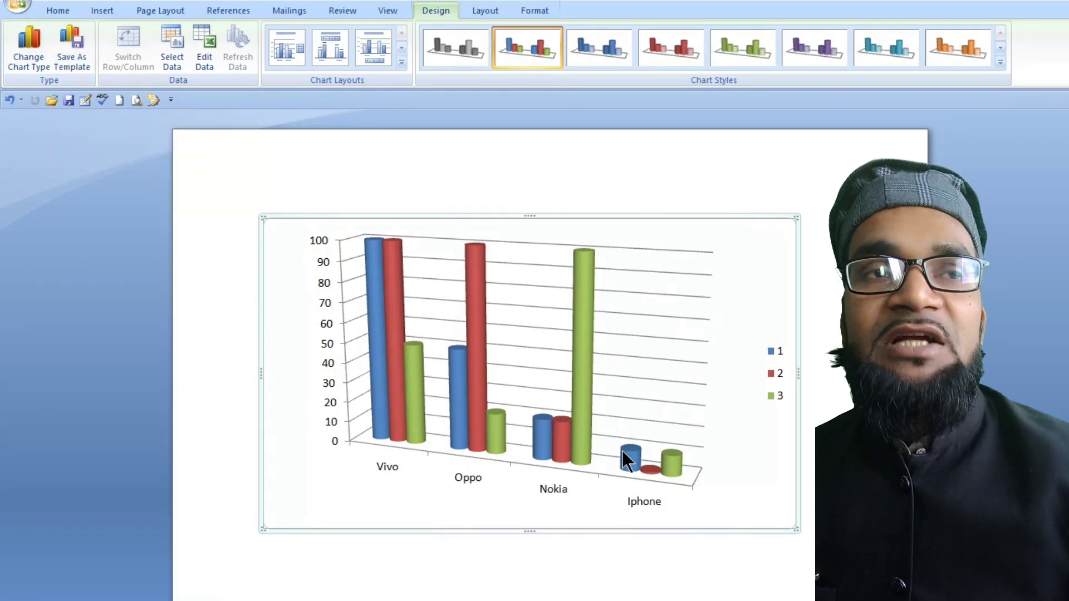
# - Open the dialog for saving the chart as a template and close it without saving
pyautogui.moveTo(627, 461)
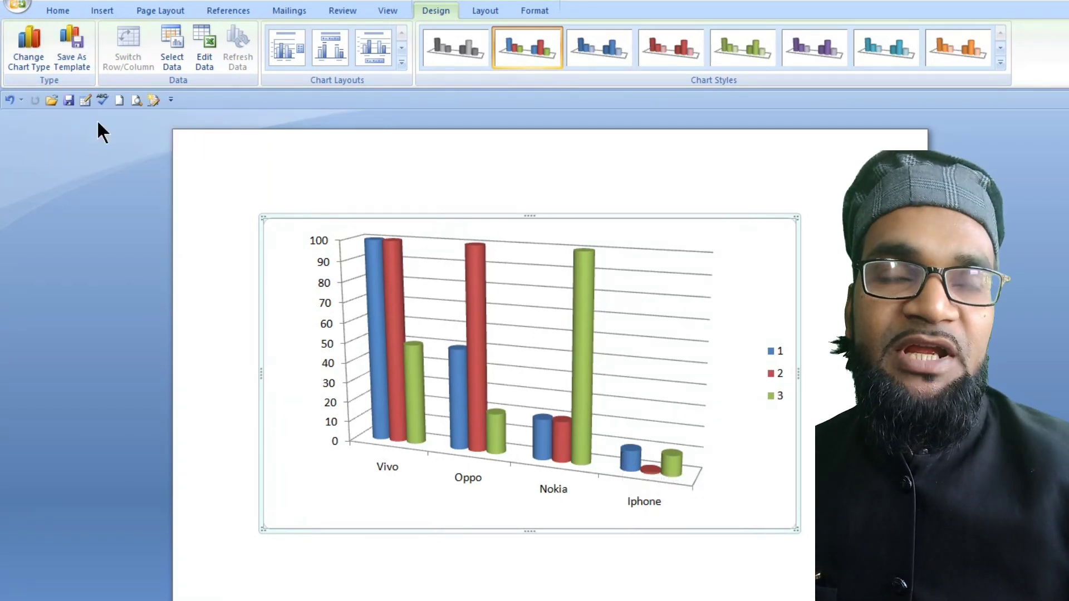
pyautogui.click(84, 63)
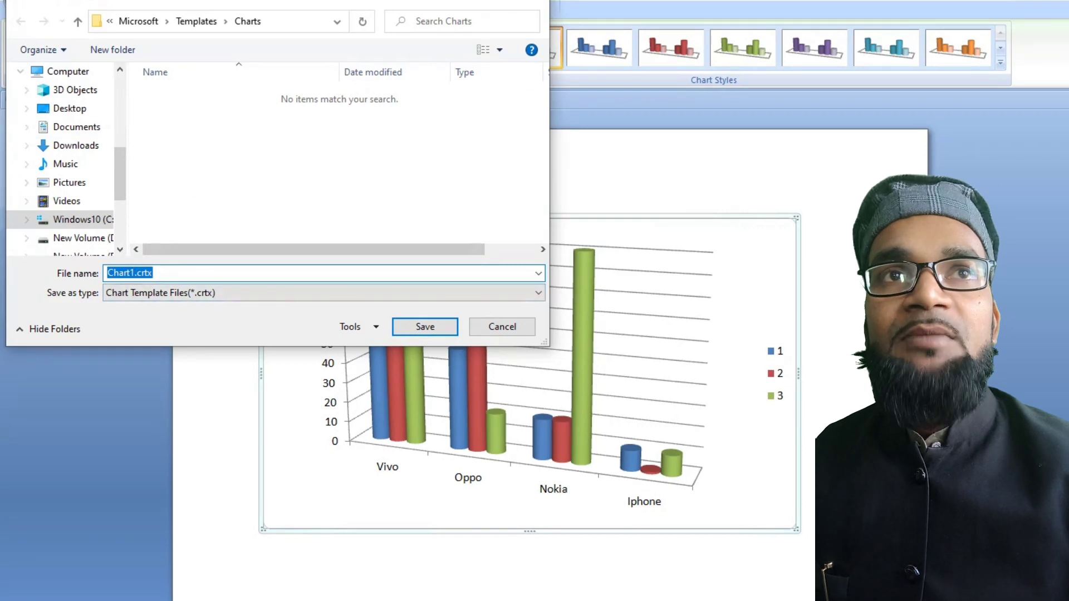
pyautogui.click(540, 5)
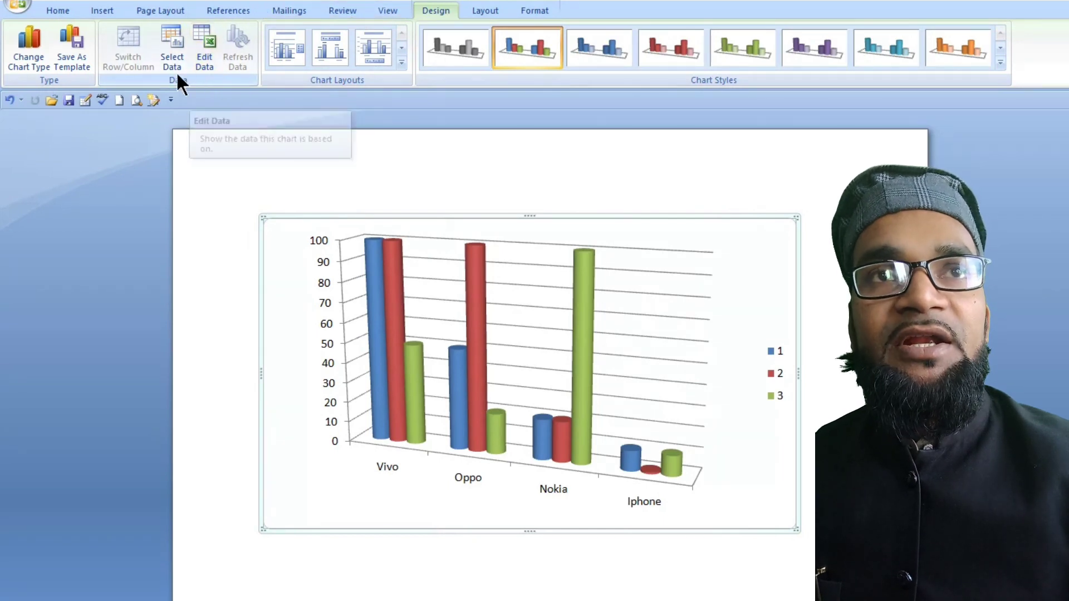
# - Reopen the chart's data sheet, set Iphone's value in series 2 to 100, and close the sheet
pyautogui.click(204, 62)
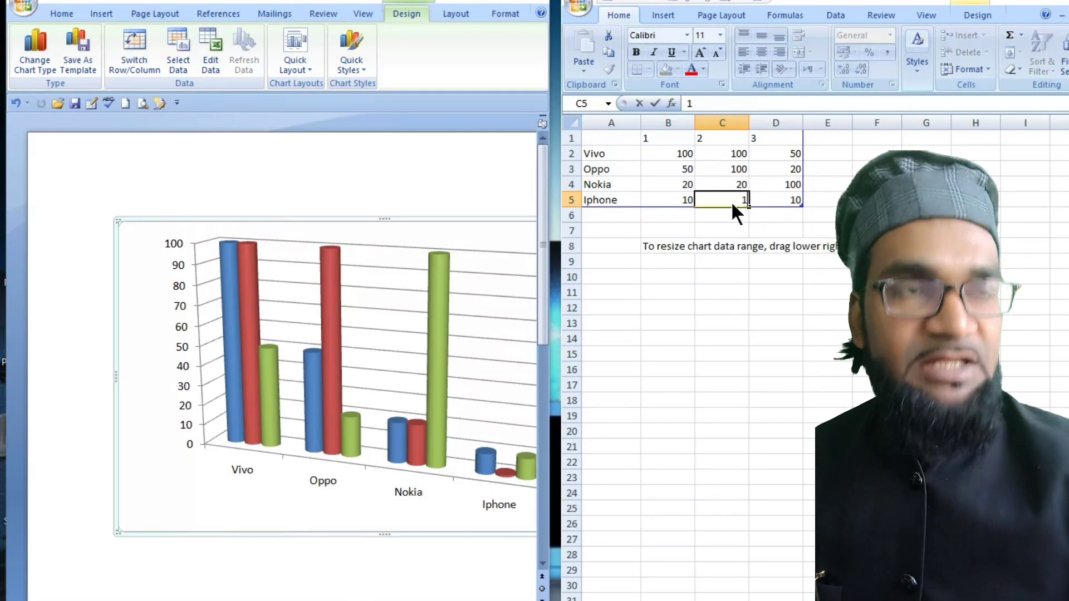
pyautogui.write('100')
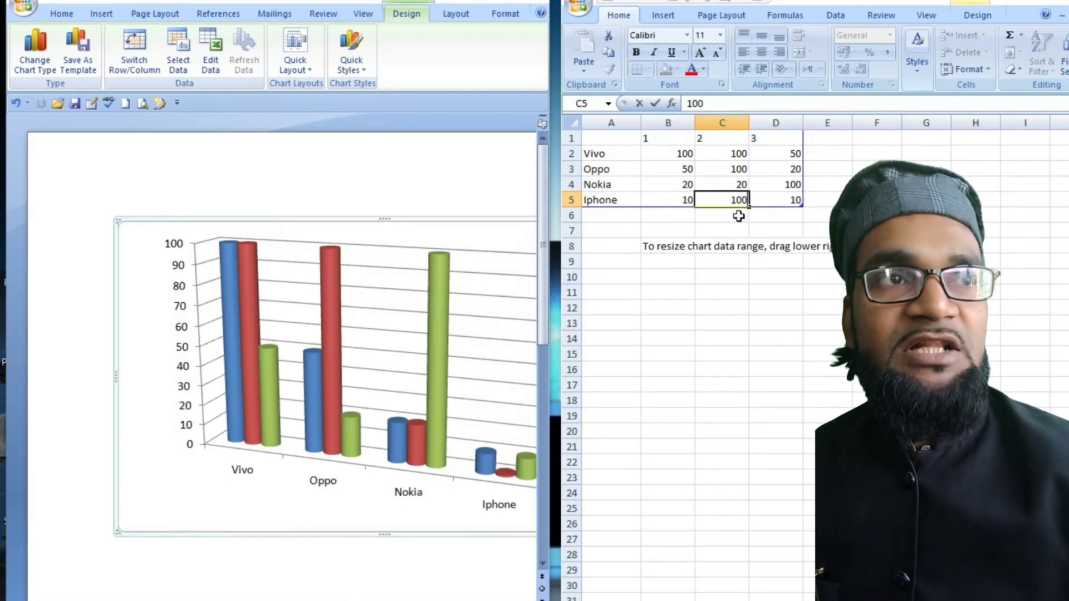
pyautogui.press('Return')
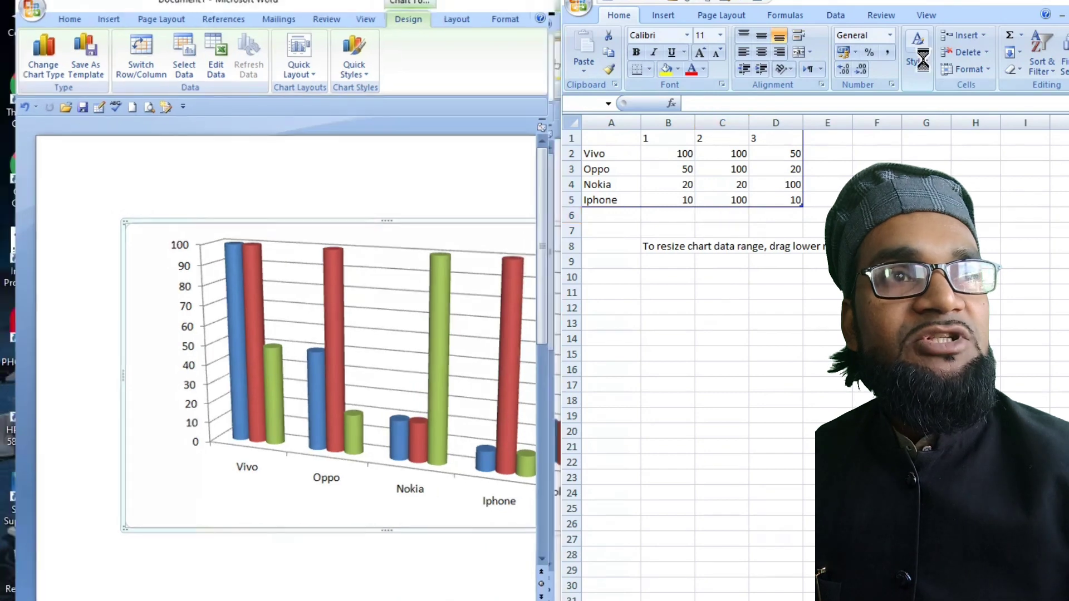
pyautogui.hotkey('alt', 'F4')
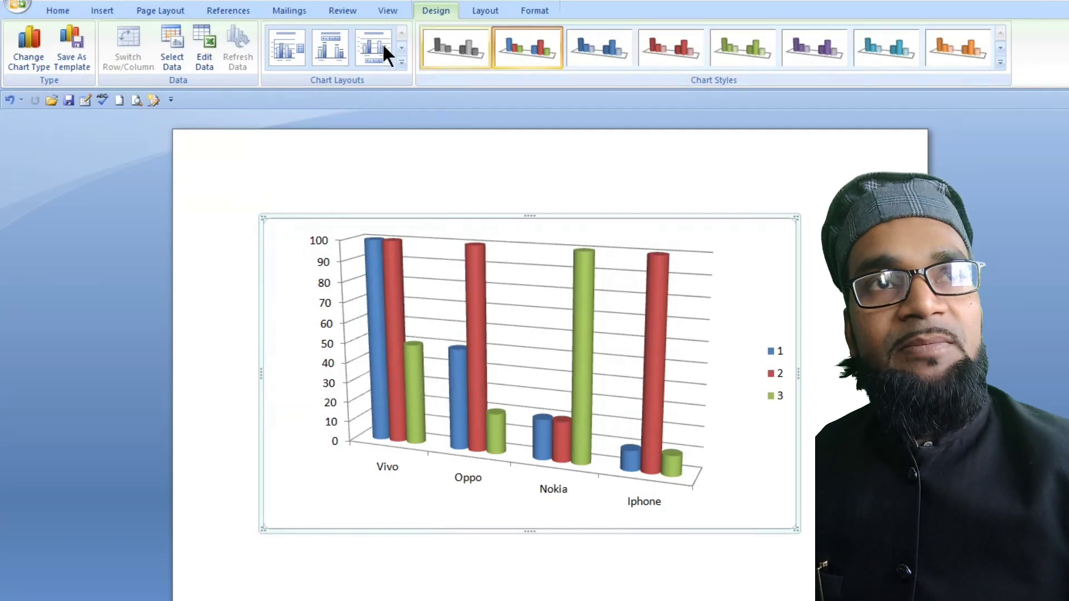
# - Examine the chart's data range, series entries and category labels in Select Data Source, selecting series 3, and close the dialog
pyautogui.click(175, 59)
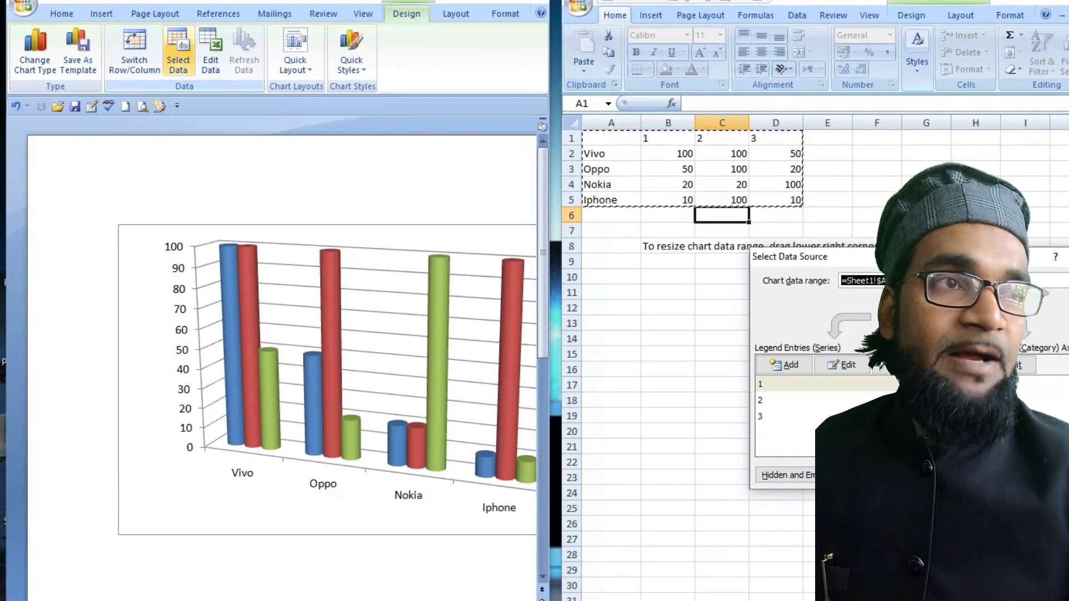
pyautogui.moveTo(835, 256); pyautogui.dragTo(794, 260)
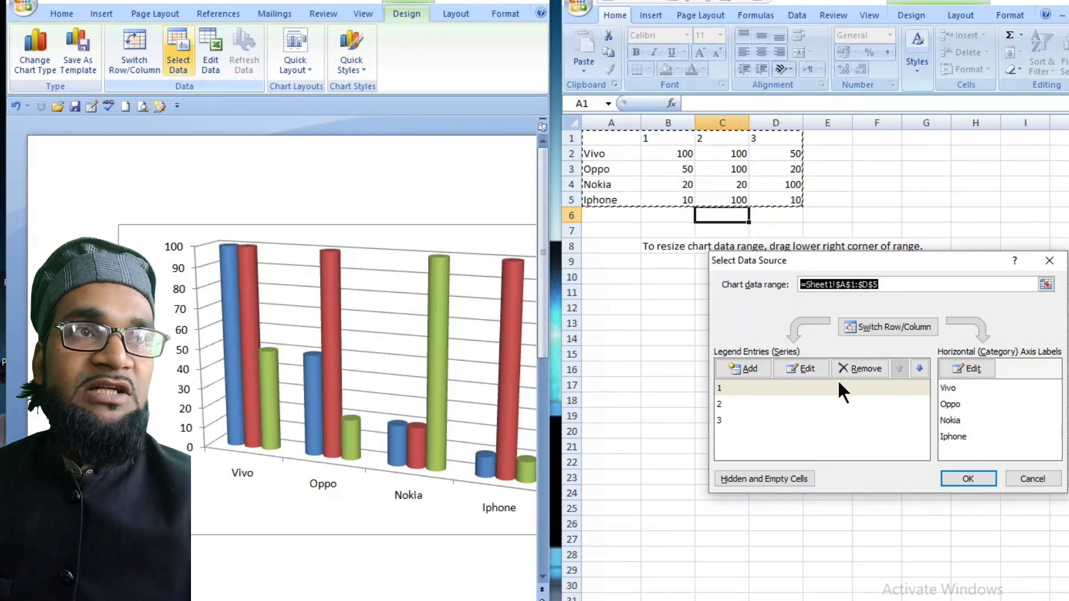
pyautogui.click(735, 418)
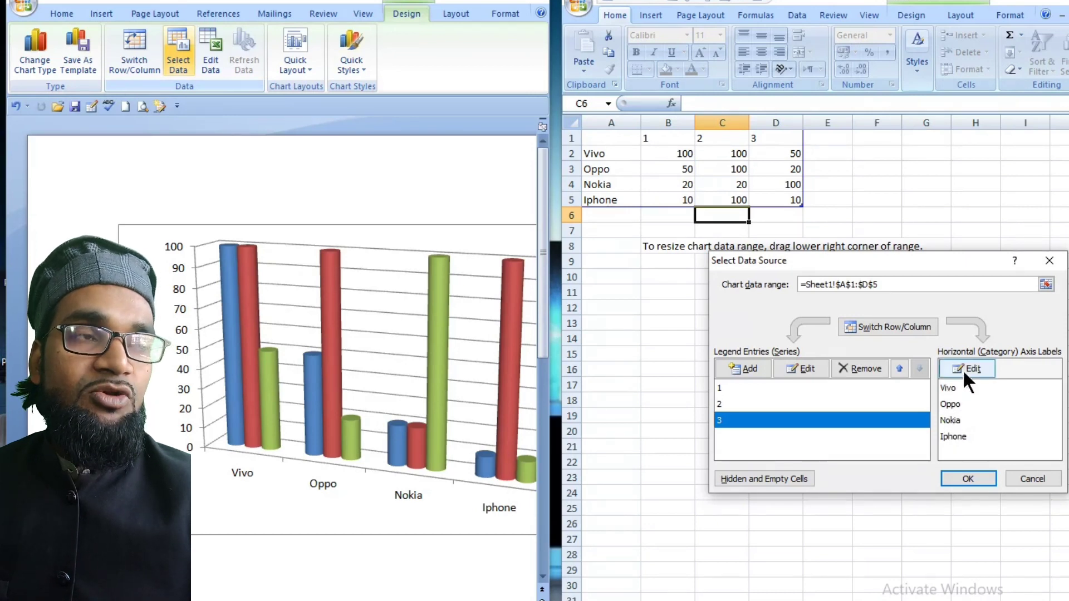
pyautogui.click(974, 476)
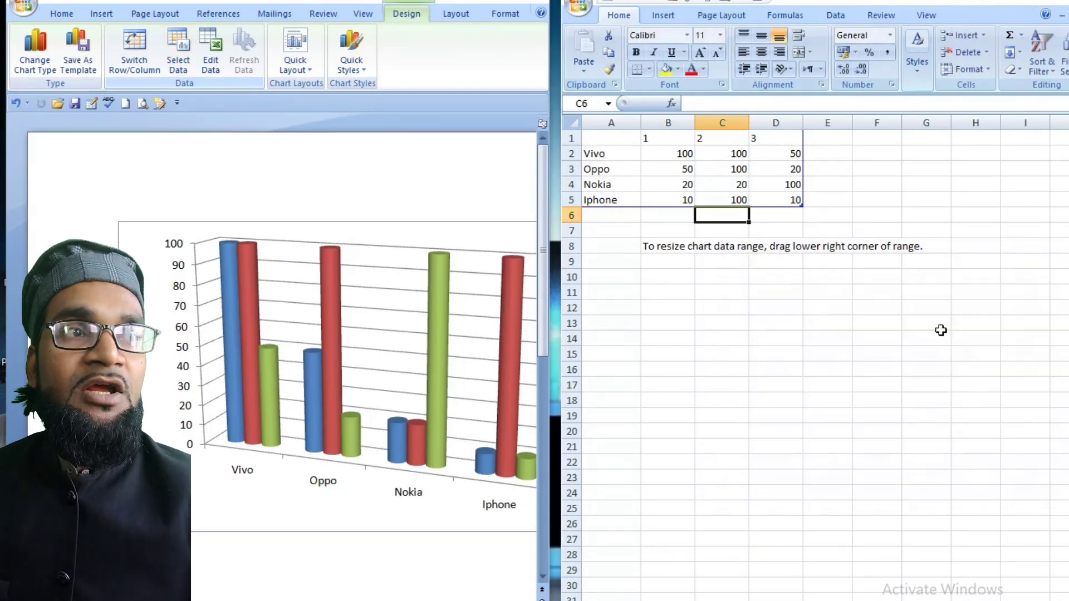
# - Close the chart's data sheet and apply the chart layout with two axis titles, dense gridlines and the legend beside the plot
pyautogui.hotkey('alt', 'F4')
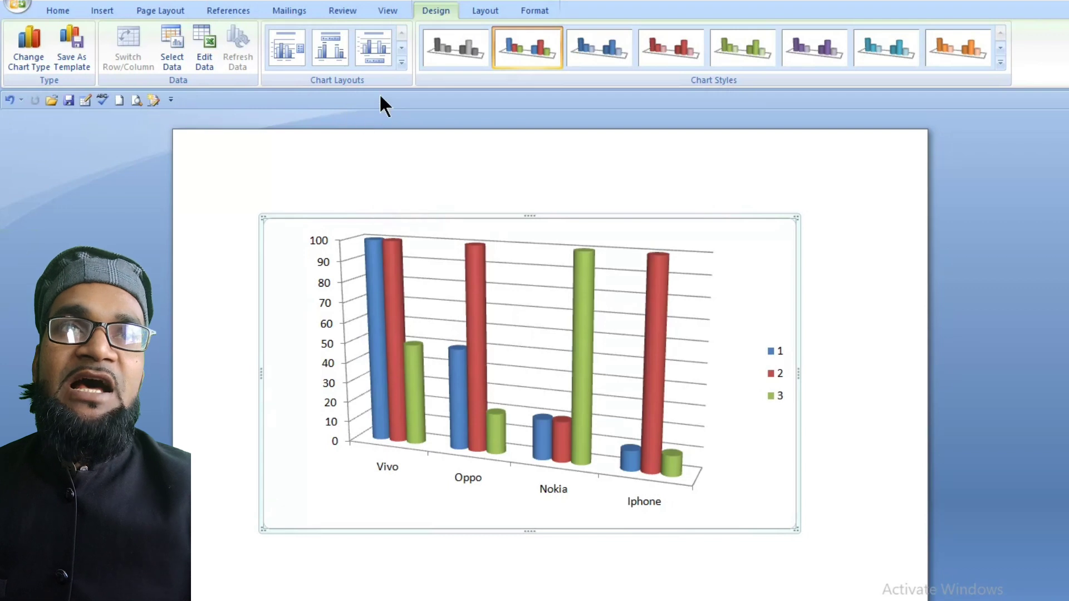
pyautogui.click(401, 62)
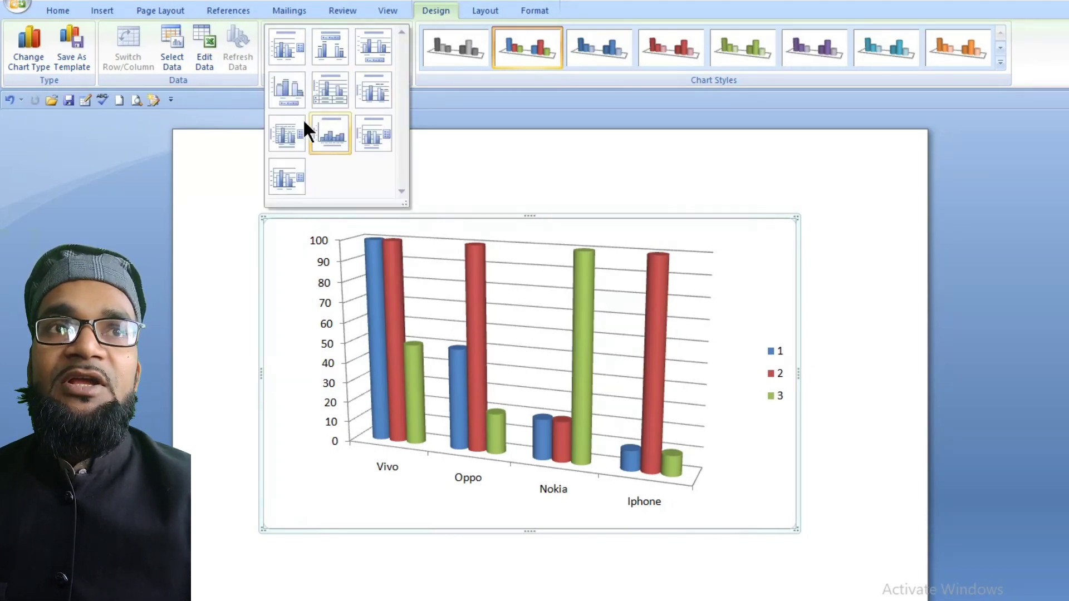
pyautogui.click(274, 131)
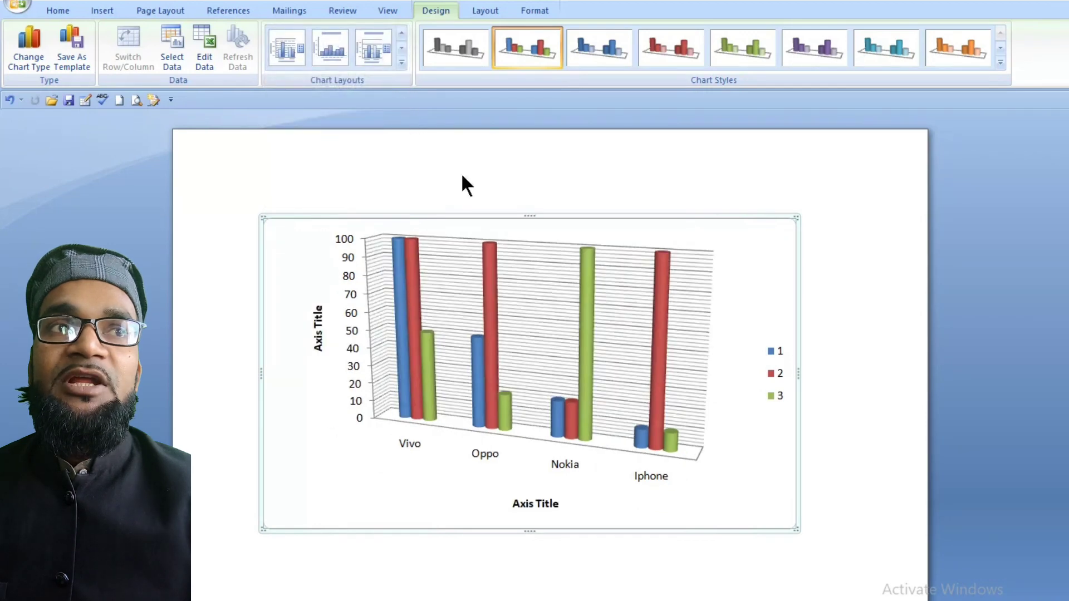
# - Try the chart layout with a title and data table, and the one with a title, legend above the plot and data labels
pyautogui.click(400, 63)
pyautogui.click(332, 100)
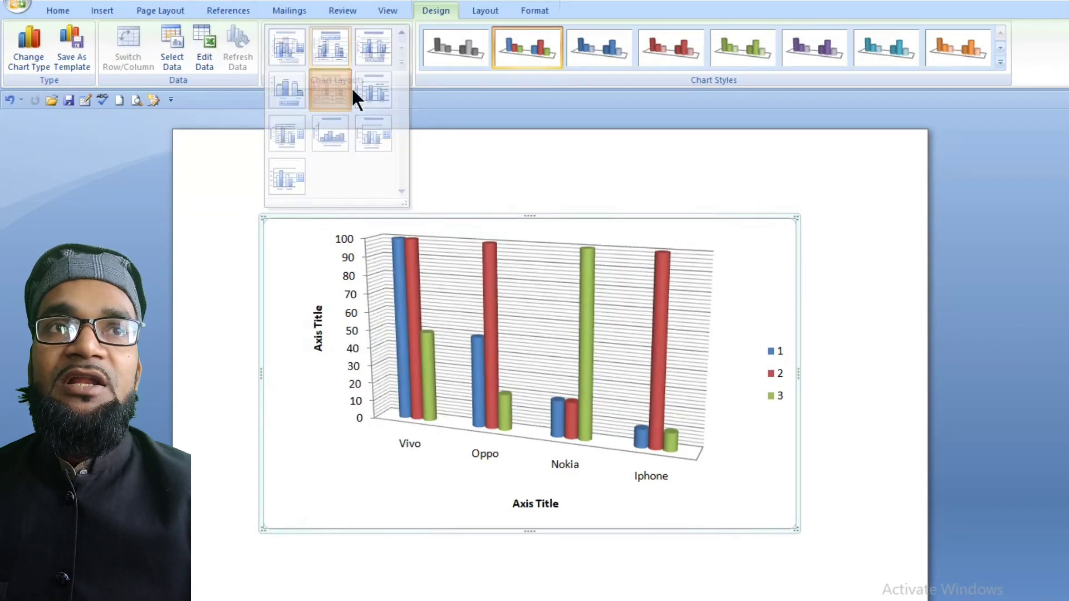
pyautogui.click(402, 60)
pyautogui.click(316, 91)
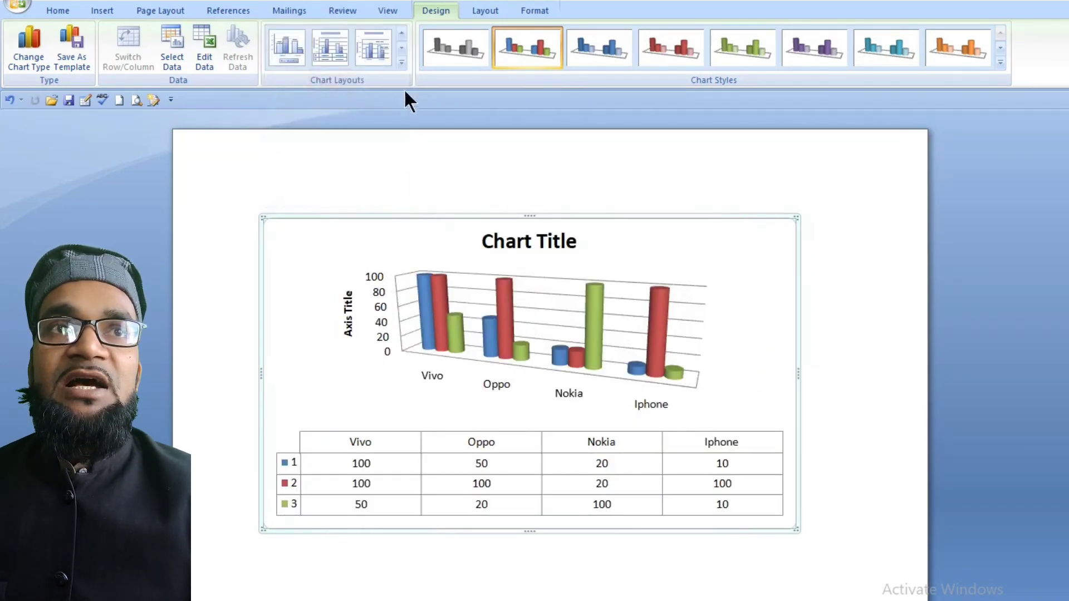
pyautogui.click(398, 60)
pyautogui.click(331, 50)
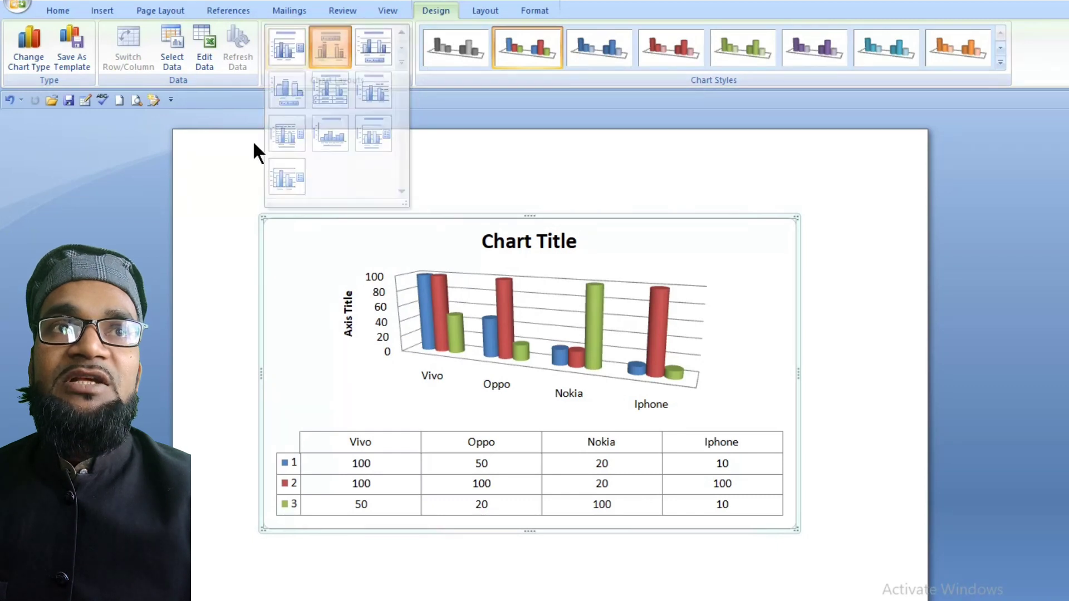
# - Apply the untitled chart layout with data labels and a legend below the plot, and the orange chart style with shaded walls and floor
pyautogui.click(402, 62)
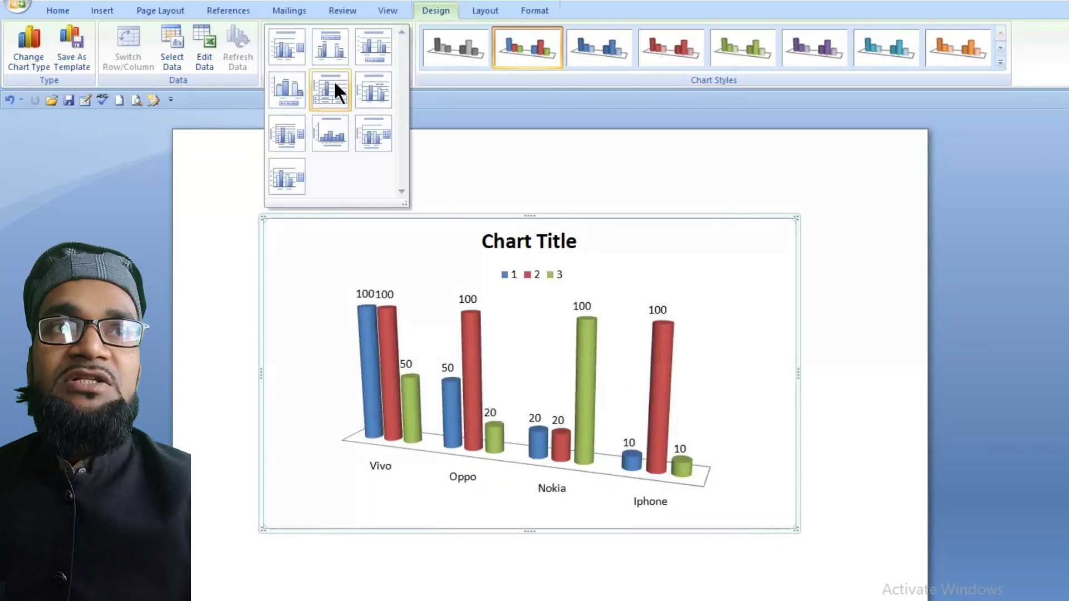
pyautogui.click(292, 91)
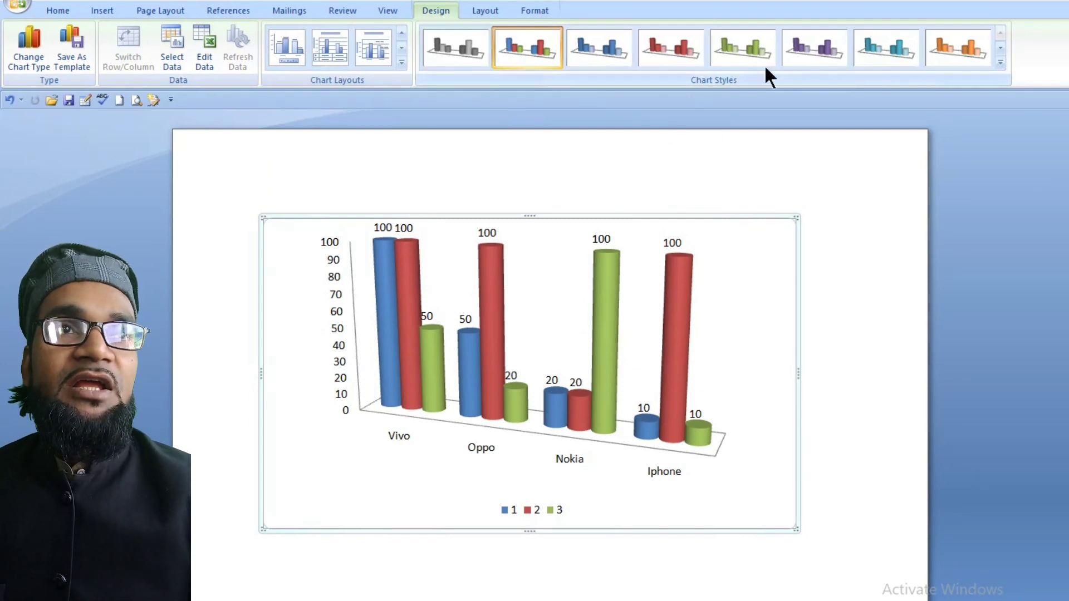
pyautogui.click(1001, 63)
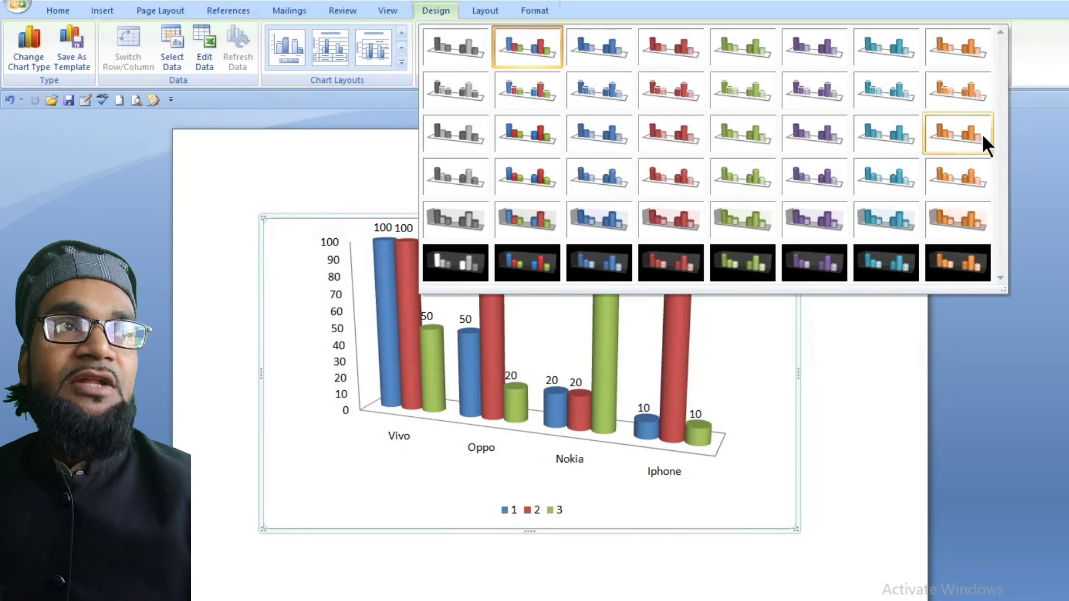
pyautogui.press('Escape')
pyautogui.click(957, 48)
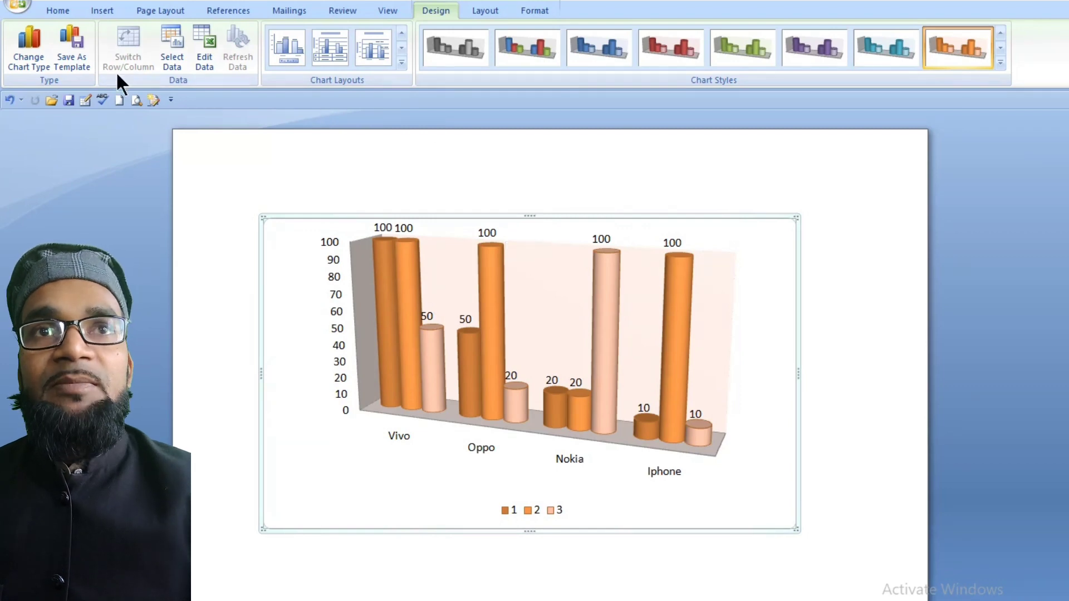
# - Change the chart type to Line with Markers and close the data sheet
pyautogui.click(22, 62)
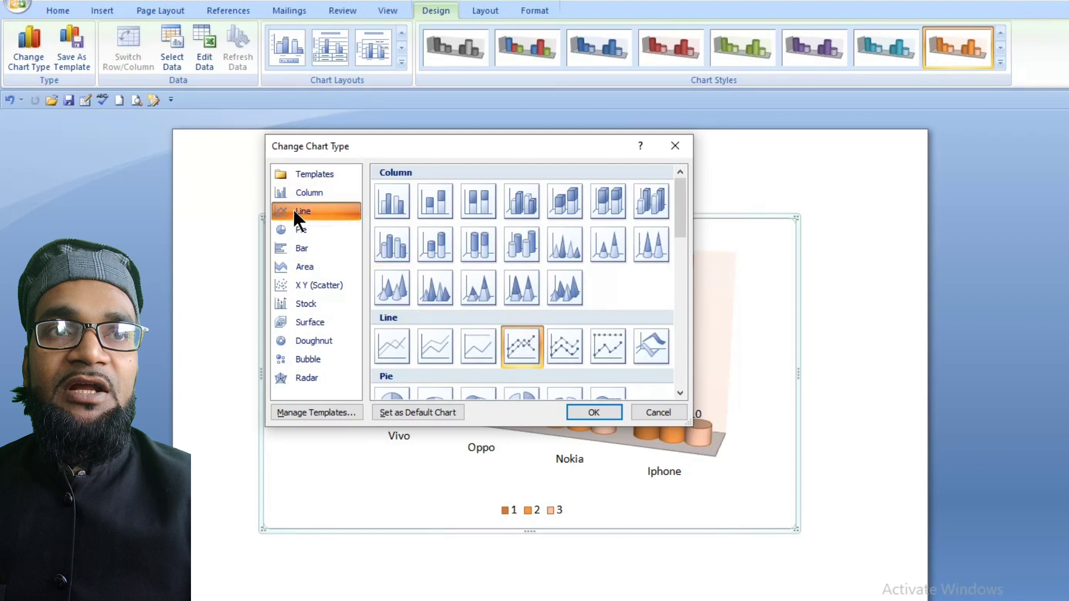
pyautogui.click(304, 246)
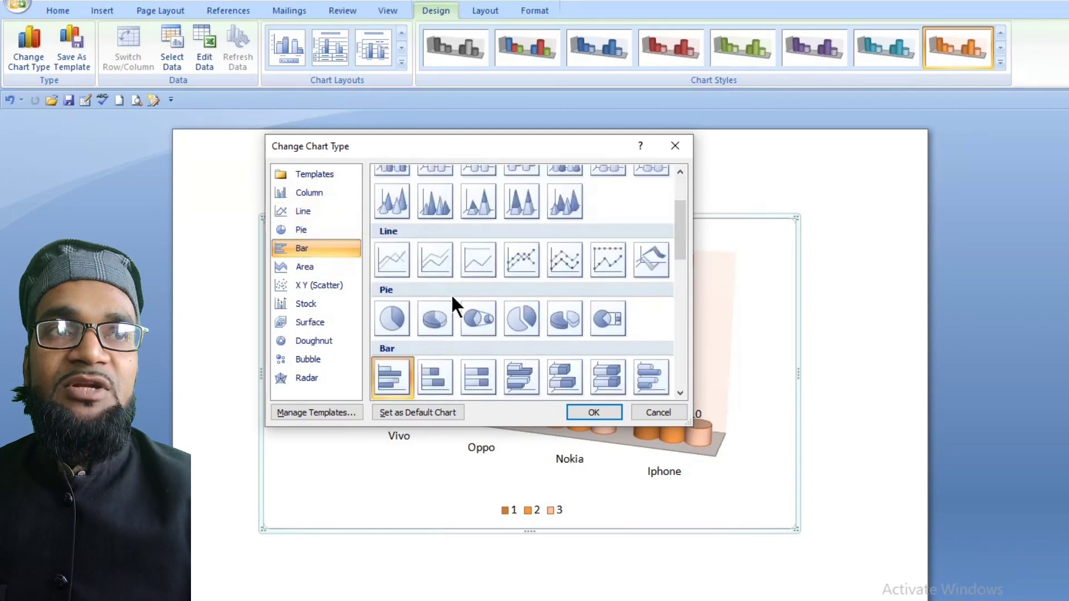
pyautogui.click(559, 262)
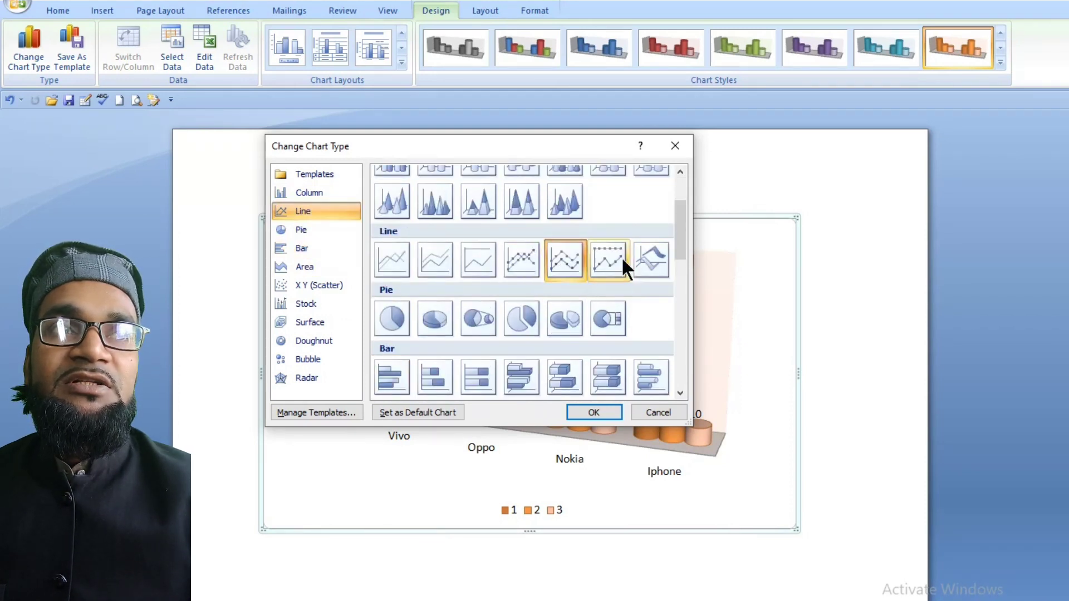
pyautogui.click(523, 247)
pyautogui.click(593, 410)
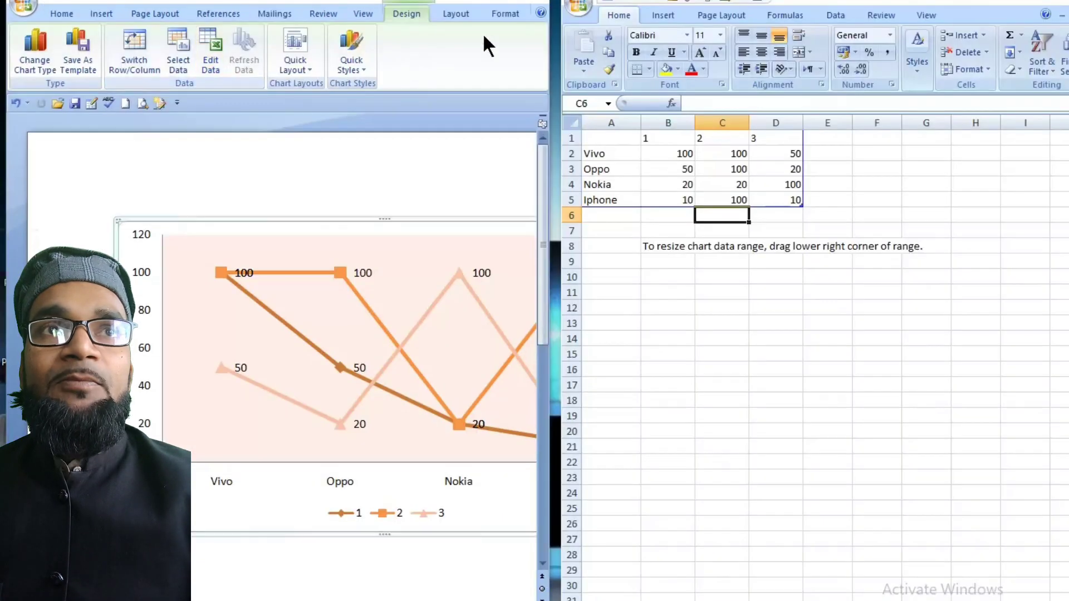
pyautogui.hotkey('alt', 'F4')
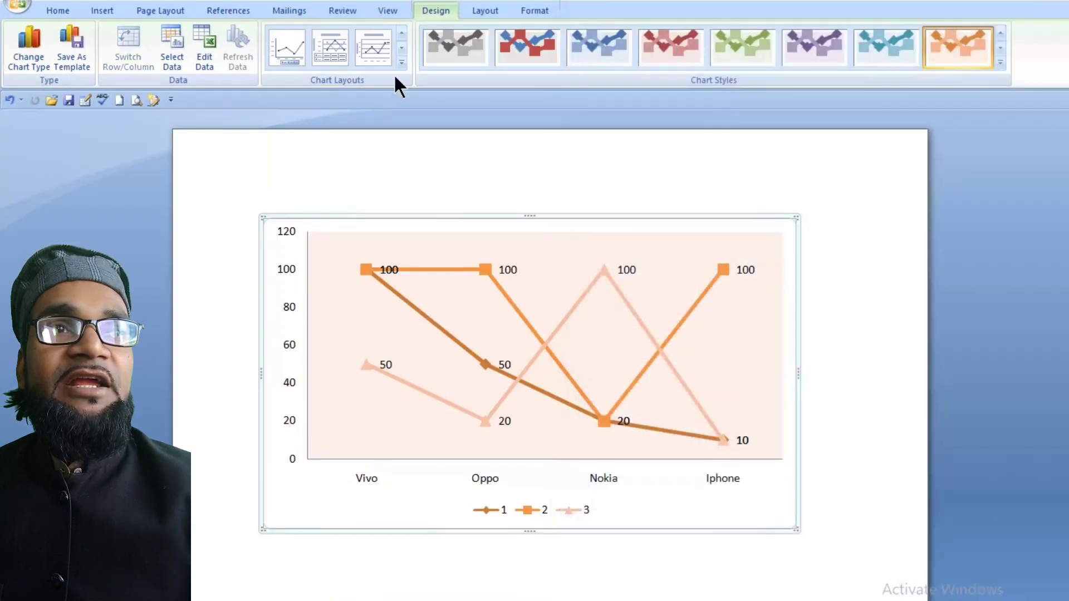
# - Open the full set of chart layouts for the line chart
pyautogui.click(400, 64)
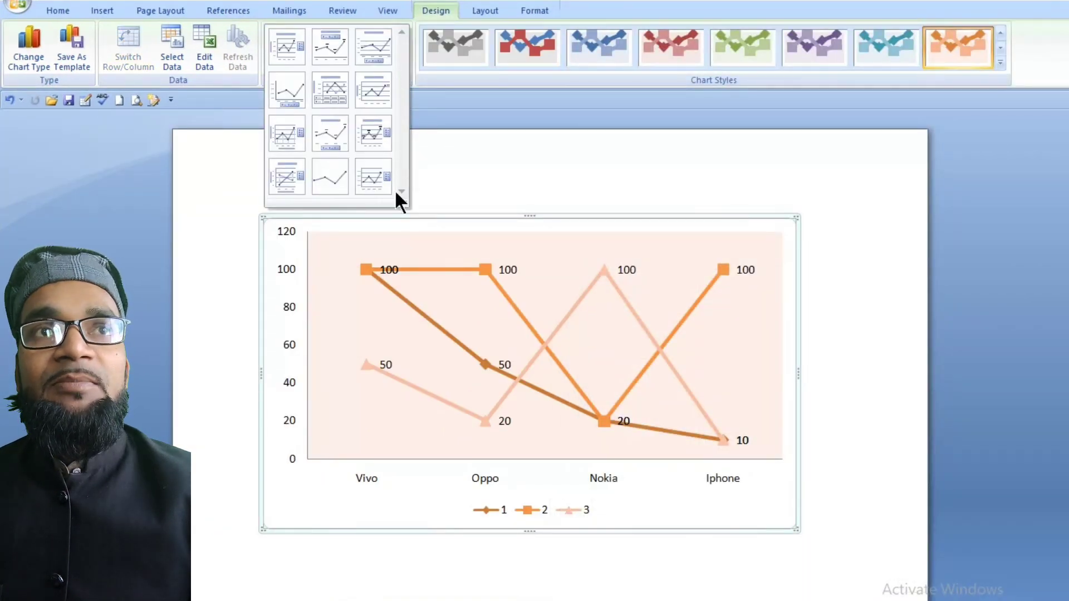